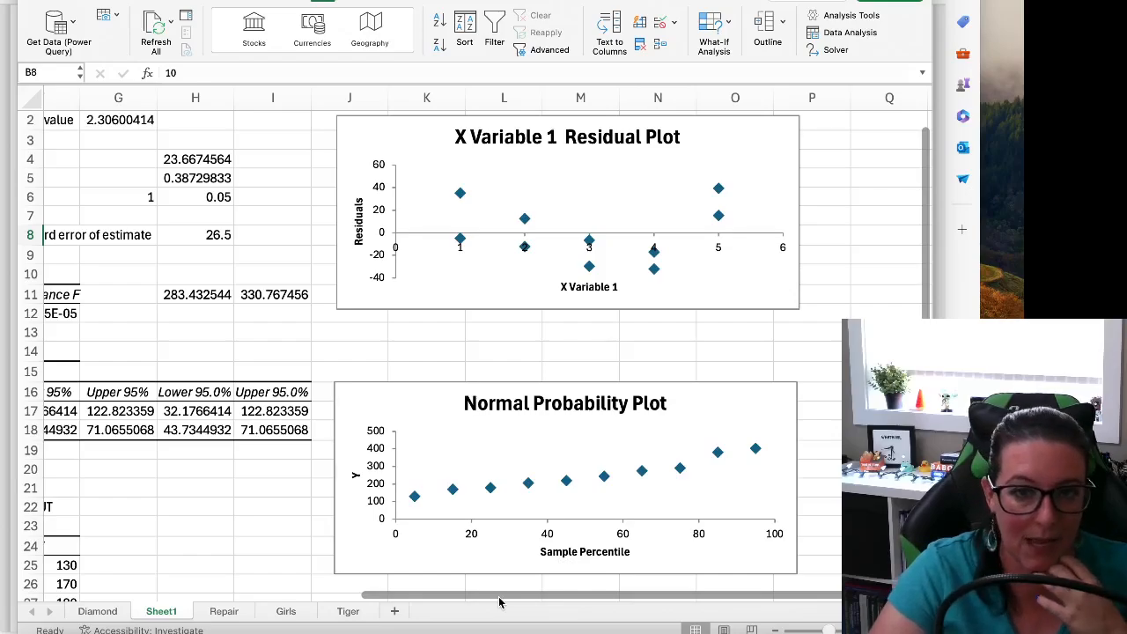
Step: Examine the residual plot and normal probability plot in the regression output on Sheet1
left_click_drag(499, 601, 459, 597)
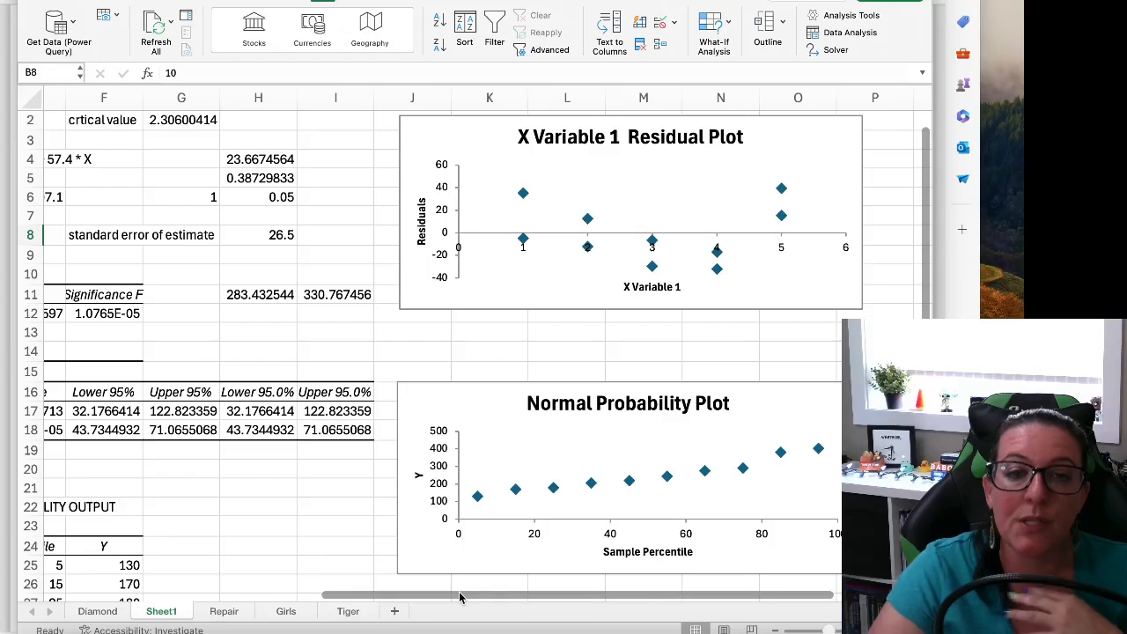
left_click_drag(459, 597, 490, 590)
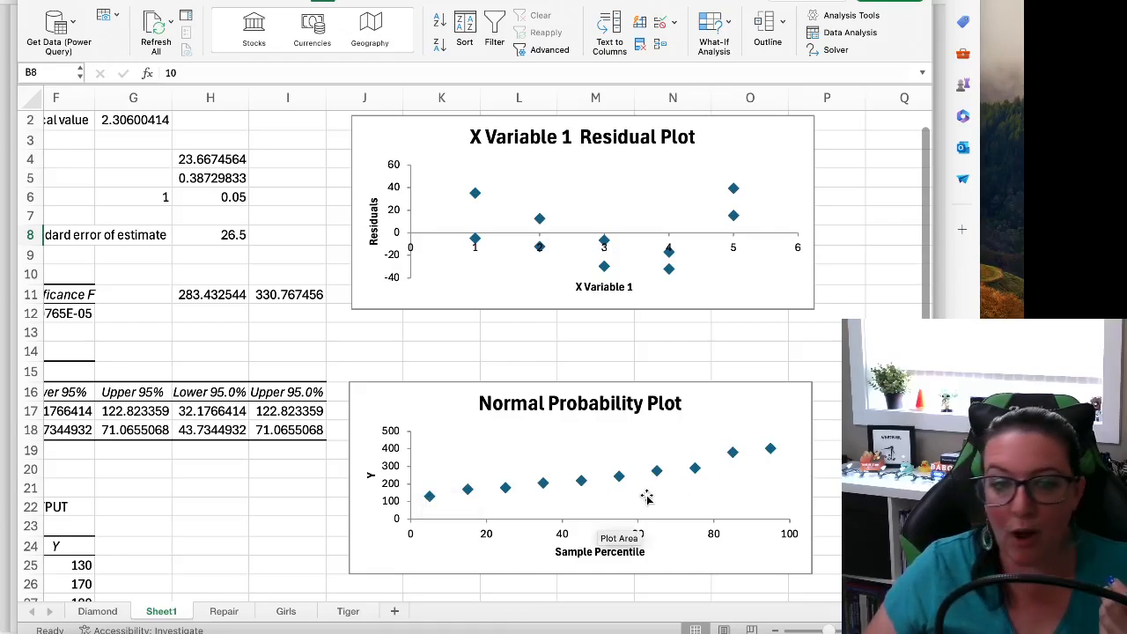
left_click(244, 521)
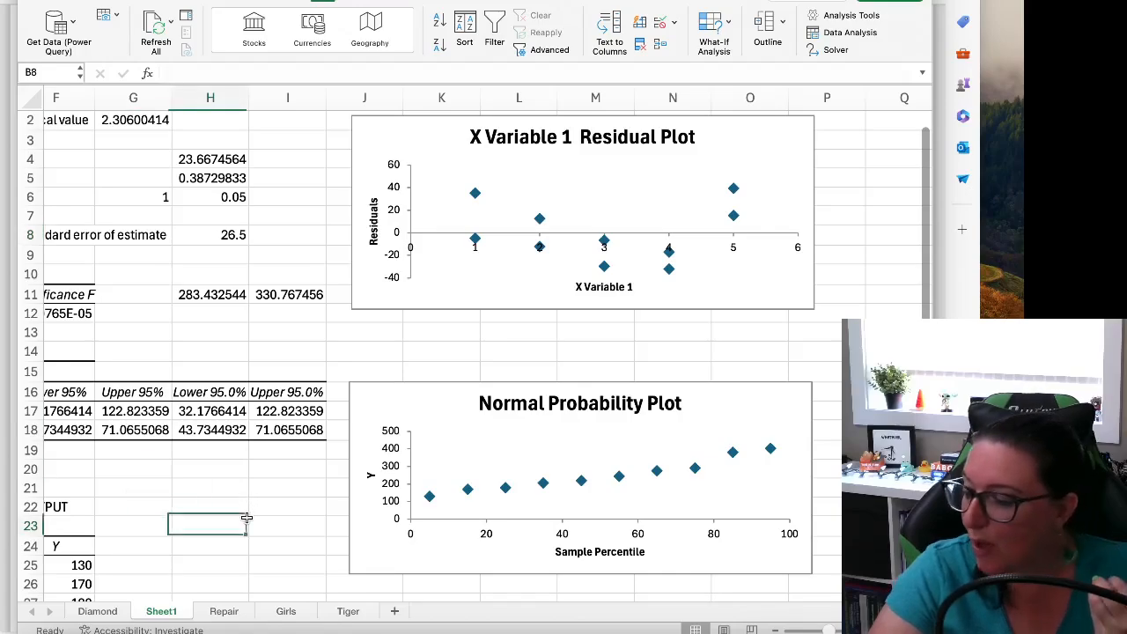
Step: Review the Regression tool's input ranges and plot options for the Repair sheet data, and cancel without running it
left_click(225, 611)
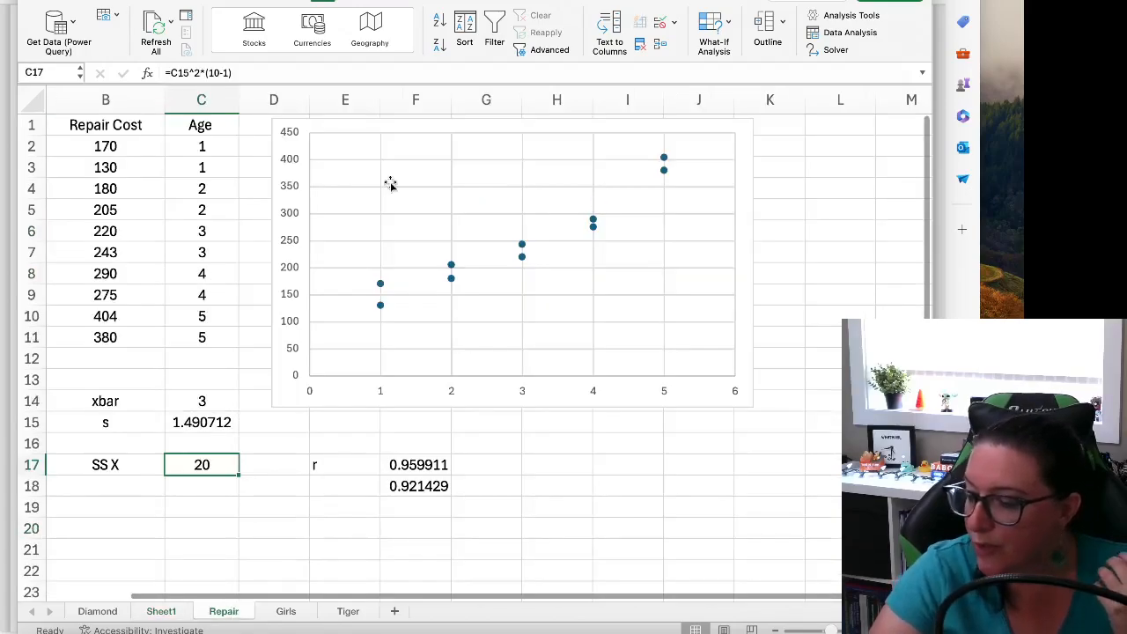
left_click(150, 163)
left_click(835, 34)
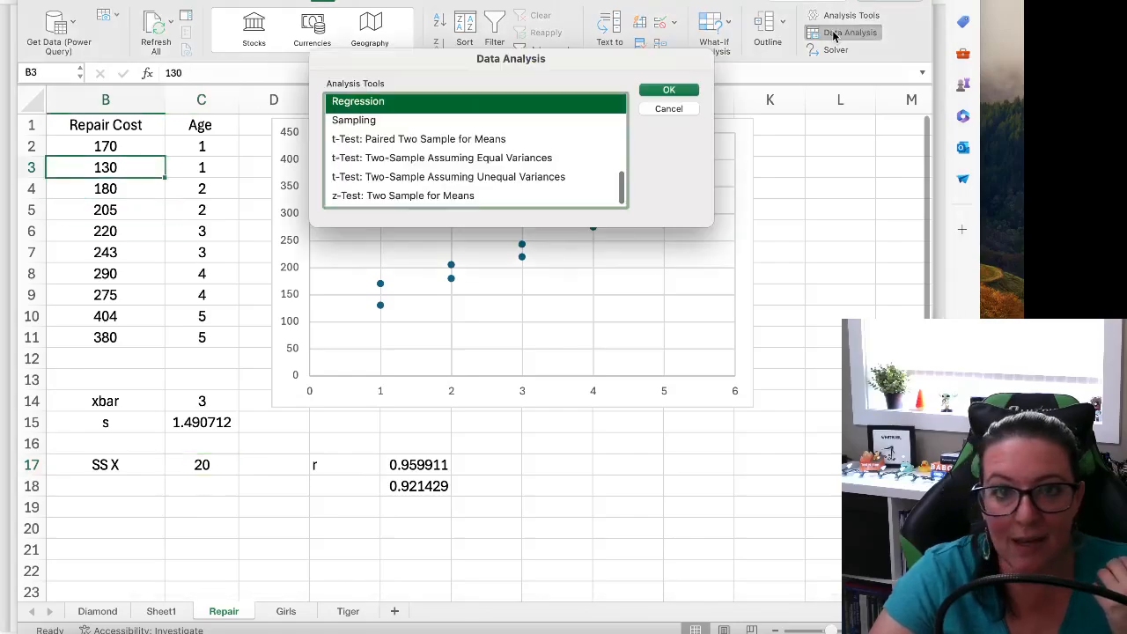
left_click(654, 92)
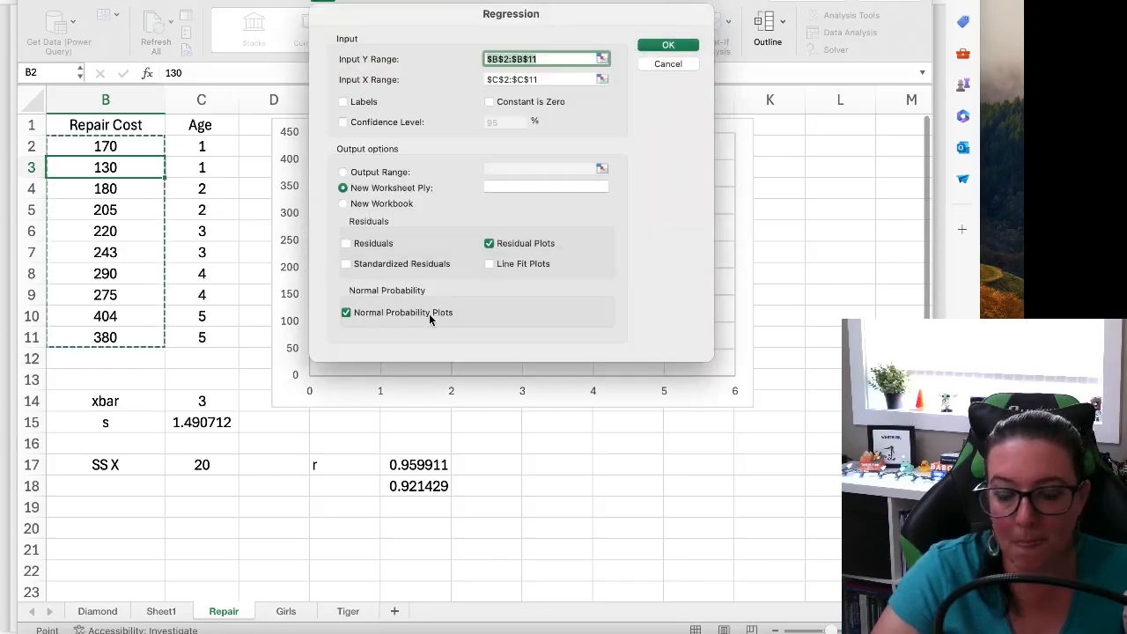
left_click(668, 64)
left_click(667, 107)
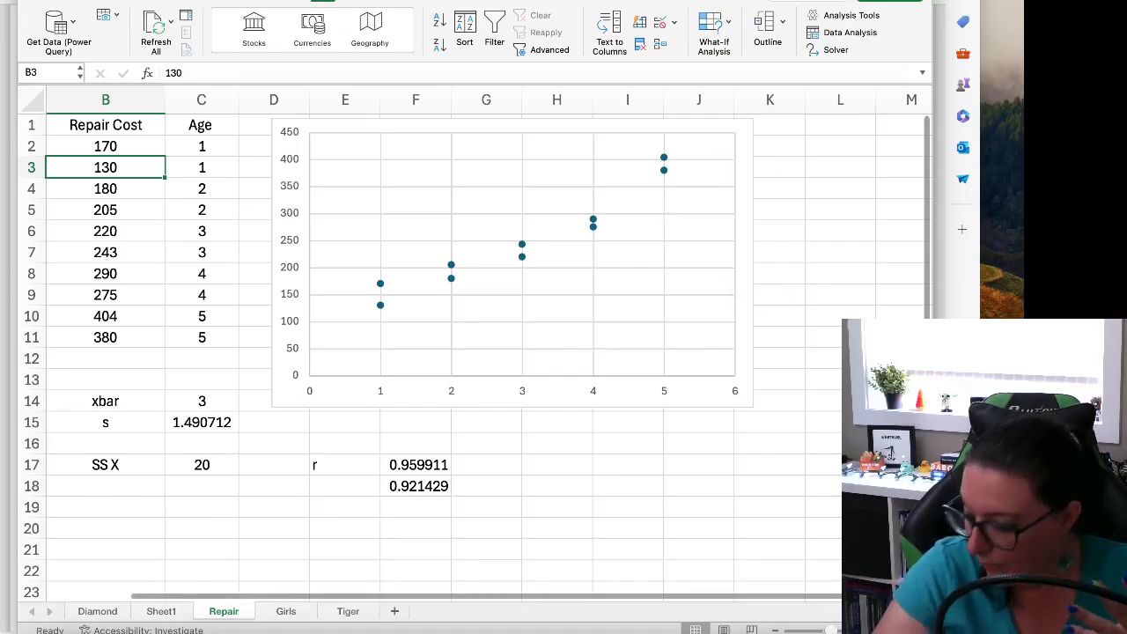
Step: Switch to the Supp_Regression.ipynb notebook in Colab and view the import cell under Test Assumptions
left_click(751, 627)
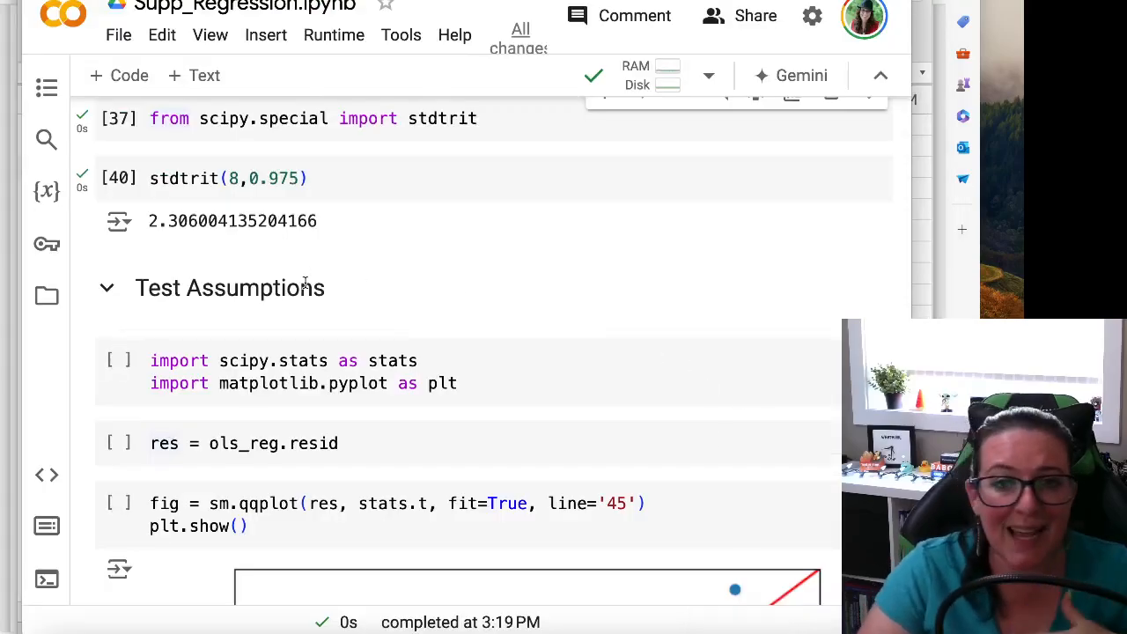
scroll(397, 300, "down", 3)
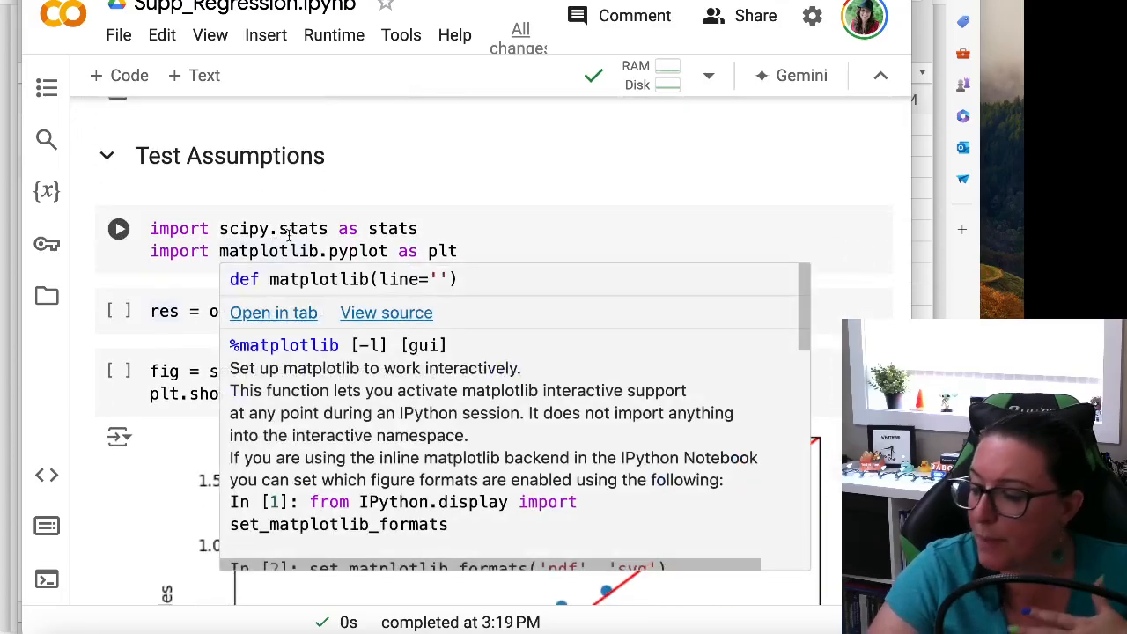
mouse_move(373, 229)
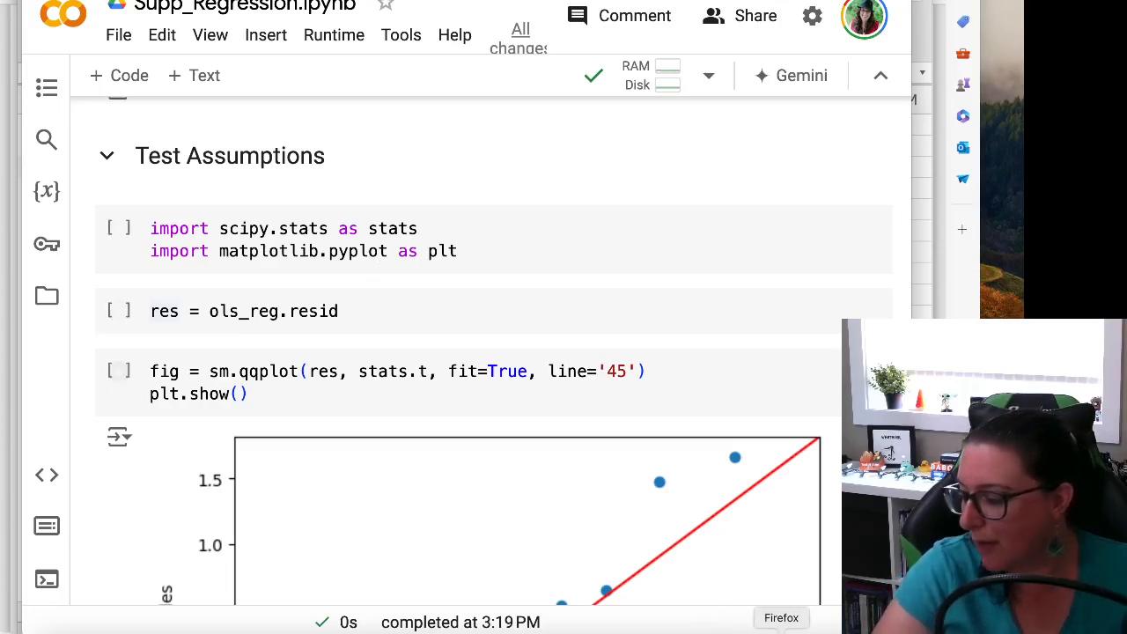
Step: Switch to Firefox, return to the BIA course site and open the Regression notebook from Supplemental Materials
left_click(781, 632)
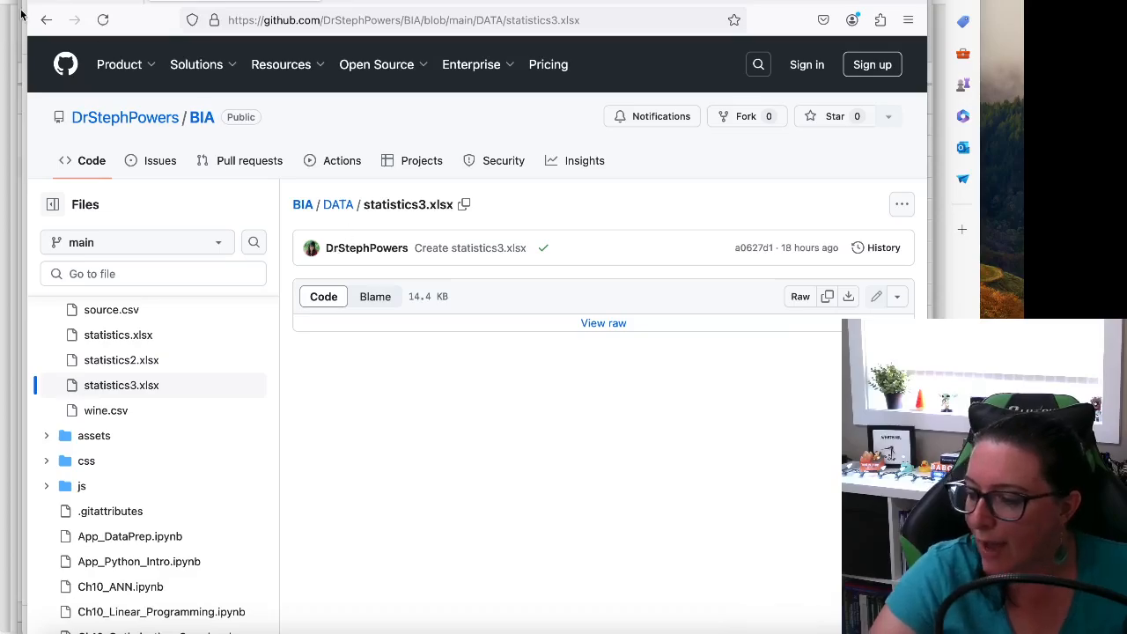
left_click(46, 19)
left_click(46, 20)
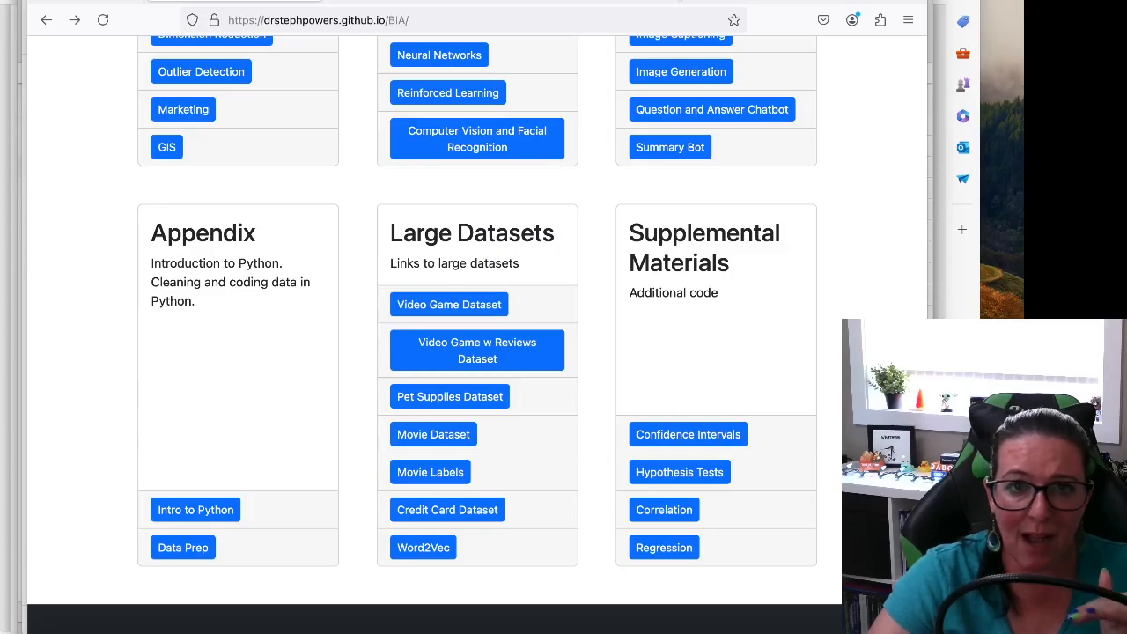
left_click(665, 550)
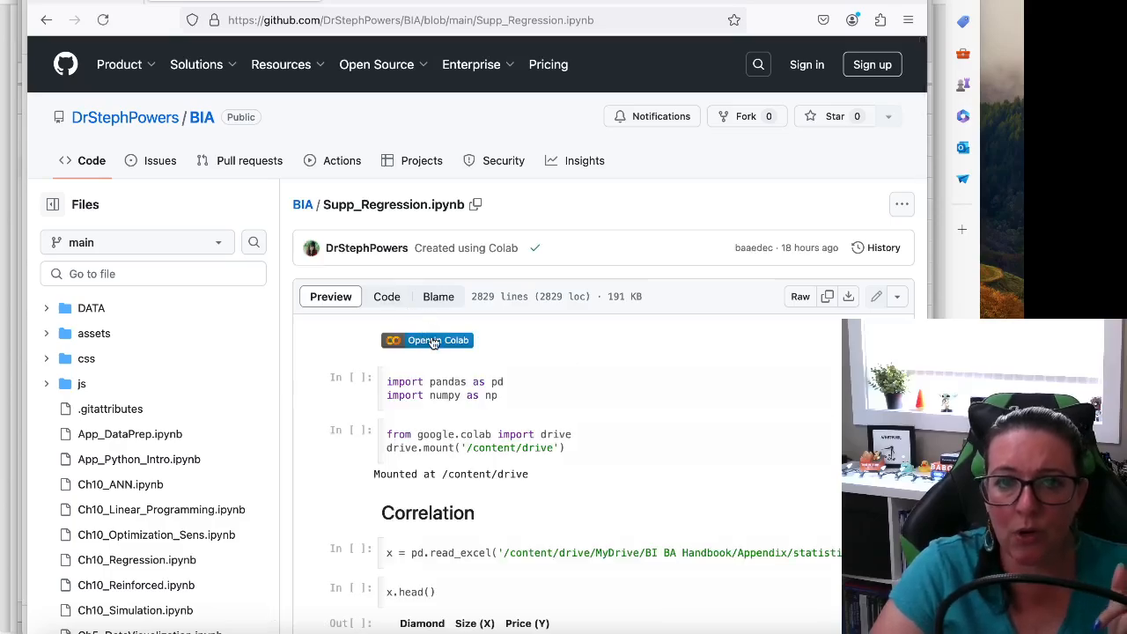
Step: Expand the repository's DATA folder and open the statistics3.xlsx file
left_click(46, 308)
scroll(110, 352, "down", 2)
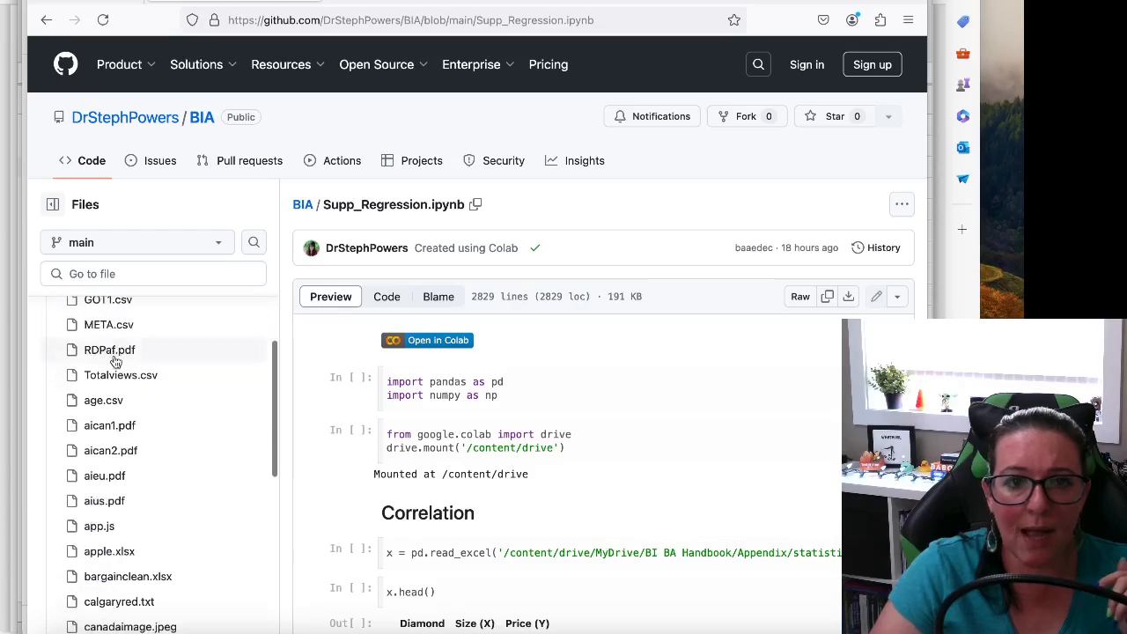
scroll(114, 361, "down", 12)
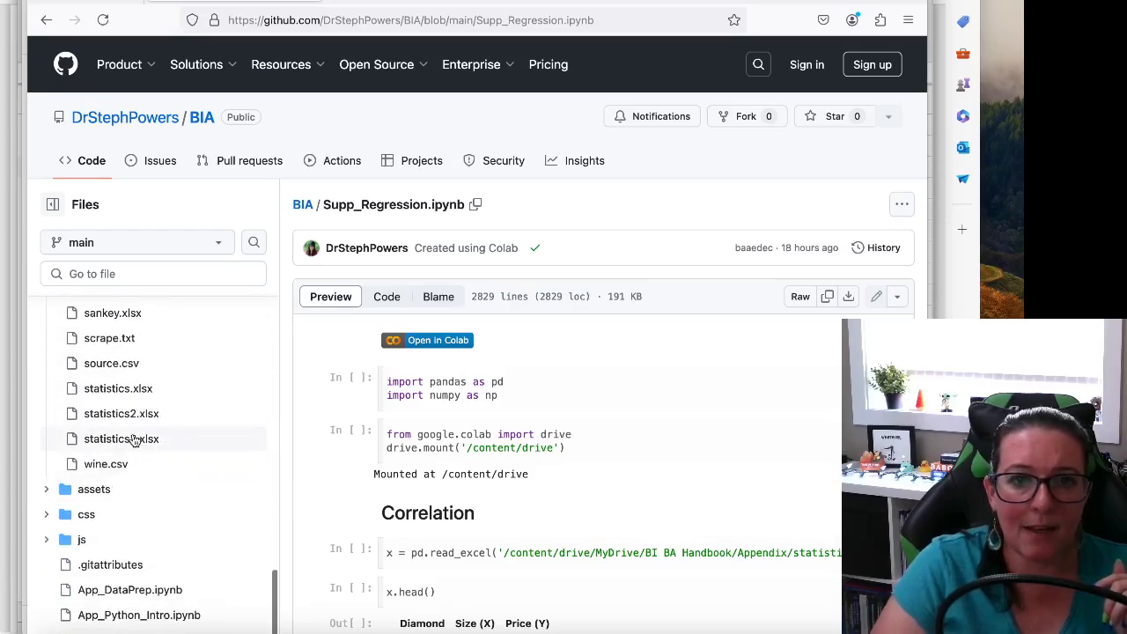
left_click(121, 439)
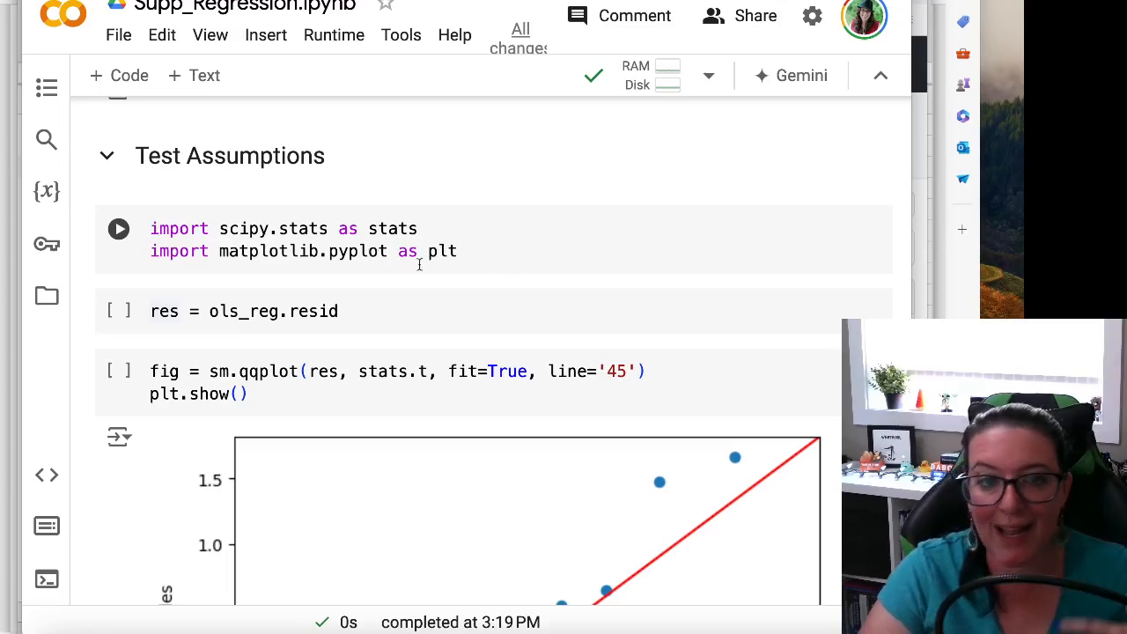
Step: Examine how ols_reg is fitted with smf.ols("y ~ x", data=reg), tracing it back to the start of the Regression section
scroll(418, 265, "up", 10)
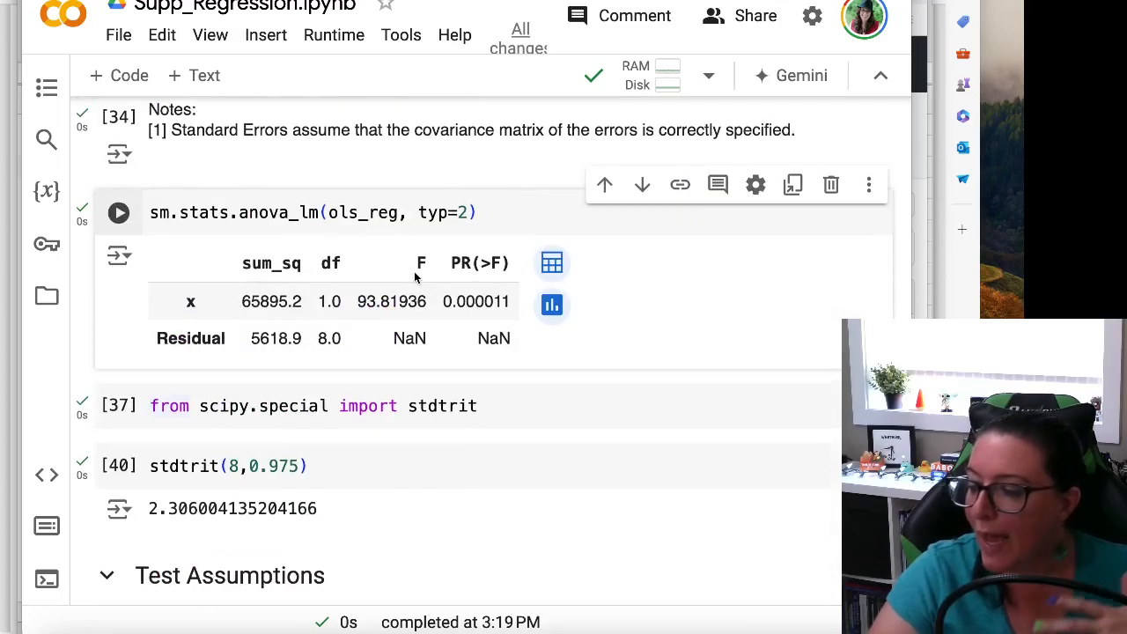
scroll(417, 277, "up", 5)
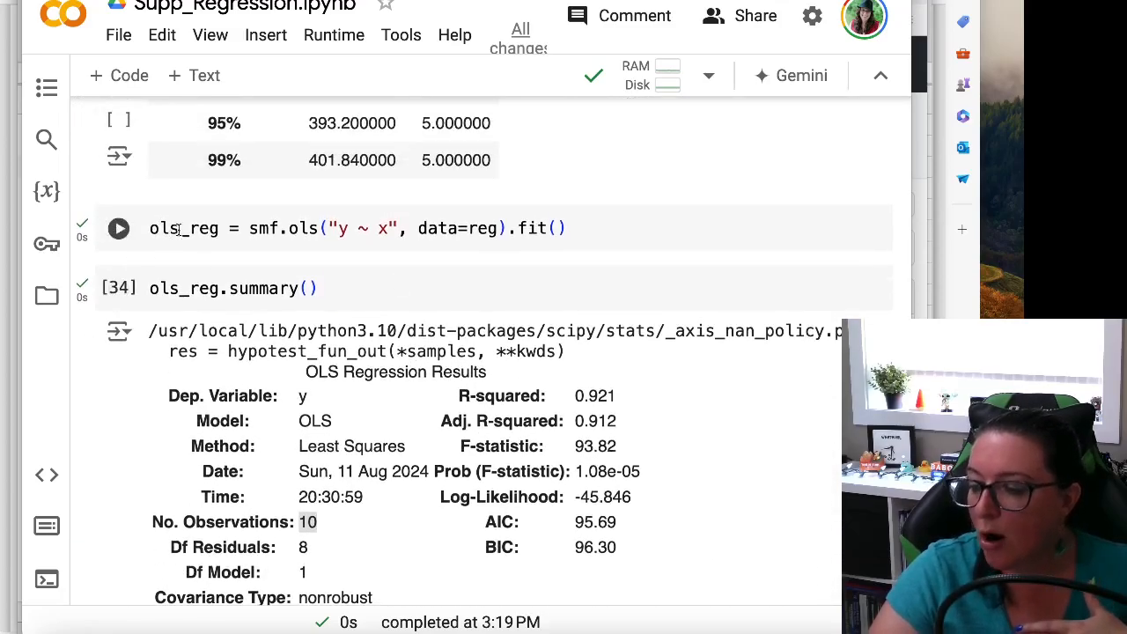
mouse_move(204, 228)
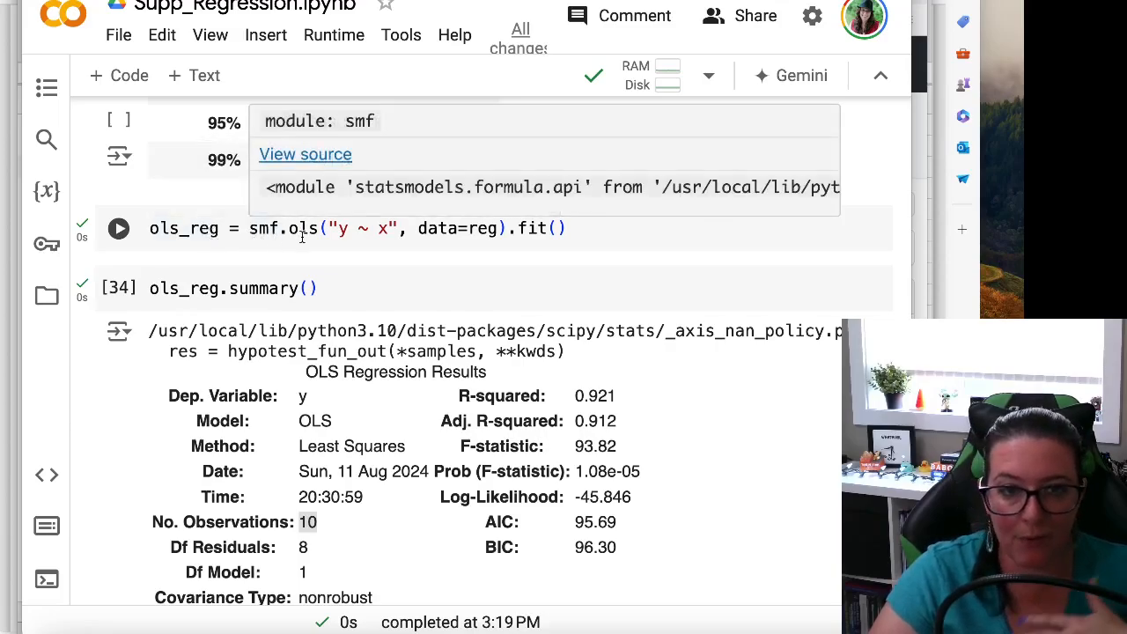
mouse_move(313, 233)
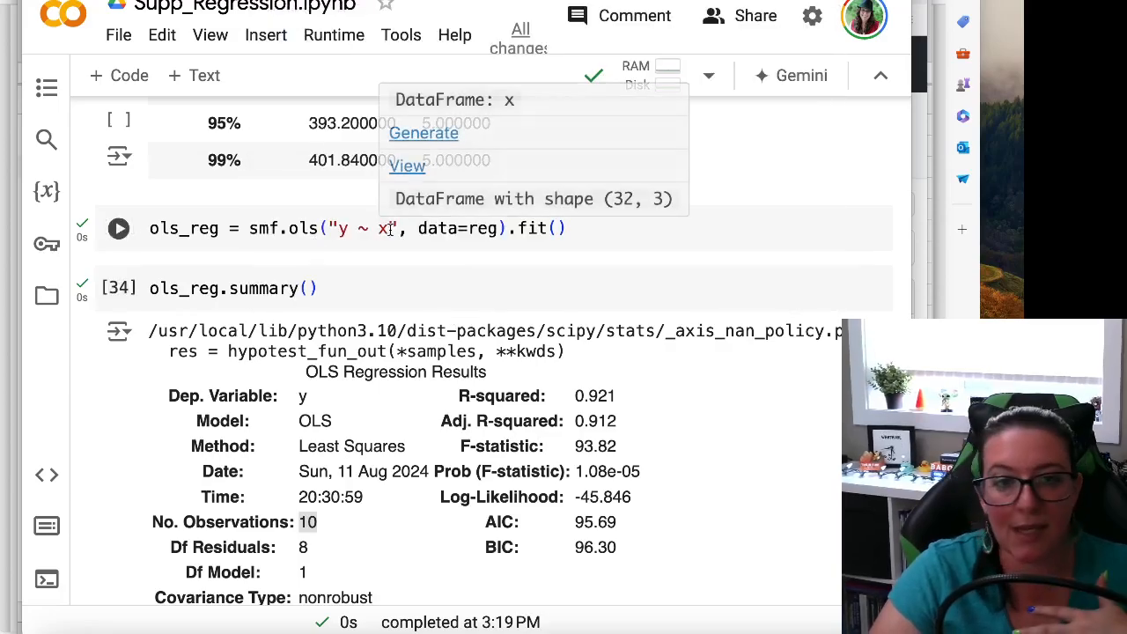
scroll(453, 254, "up", 1)
scroll(452, 255, "up", 20)
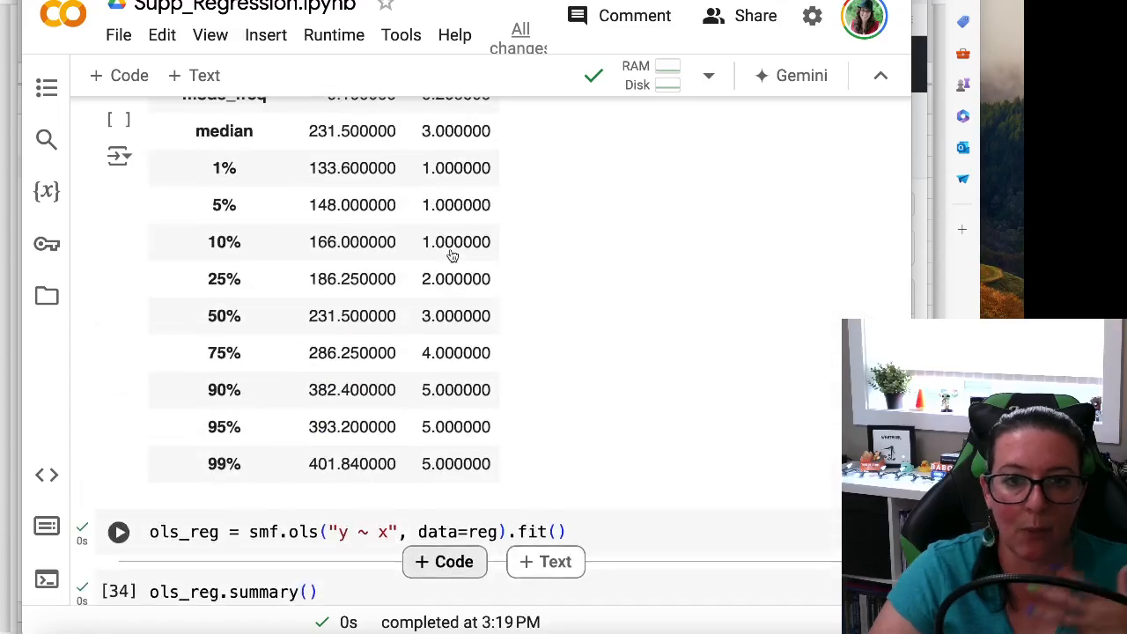
scroll(278, 272, "down", 1)
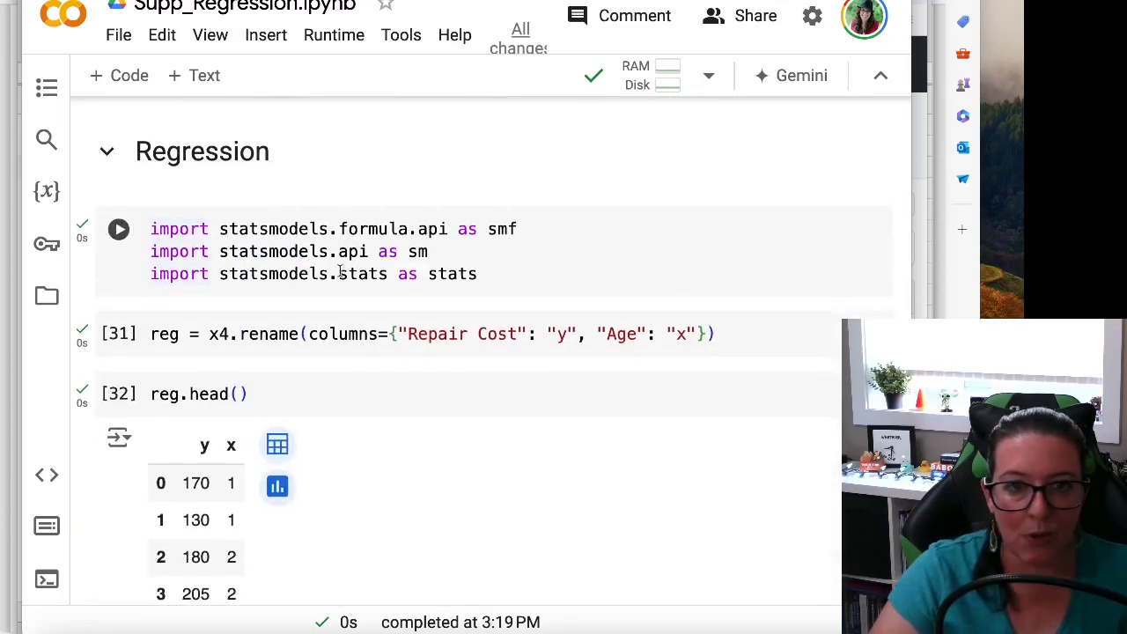
Step: Review the Regression section's renamed columns, descriptive statistics, OLS summary and ANOVA table
key("shift+Return")
scroll(356, 287, "down", 3)
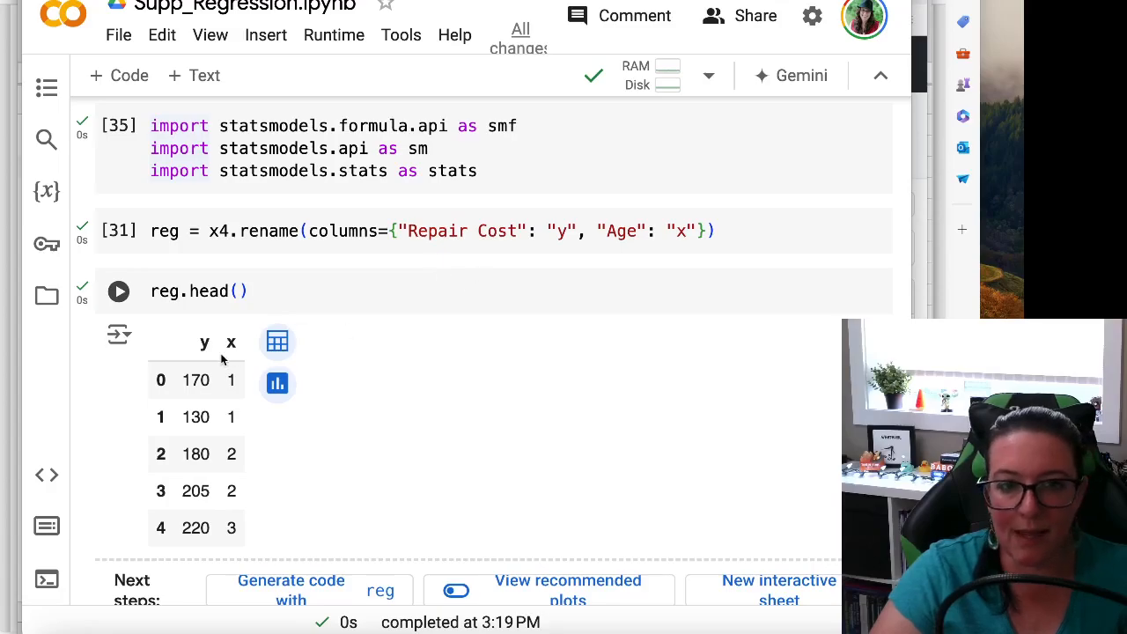
scroll(221, 360, "down", 3)
scroll(236, 313, "up", 1)
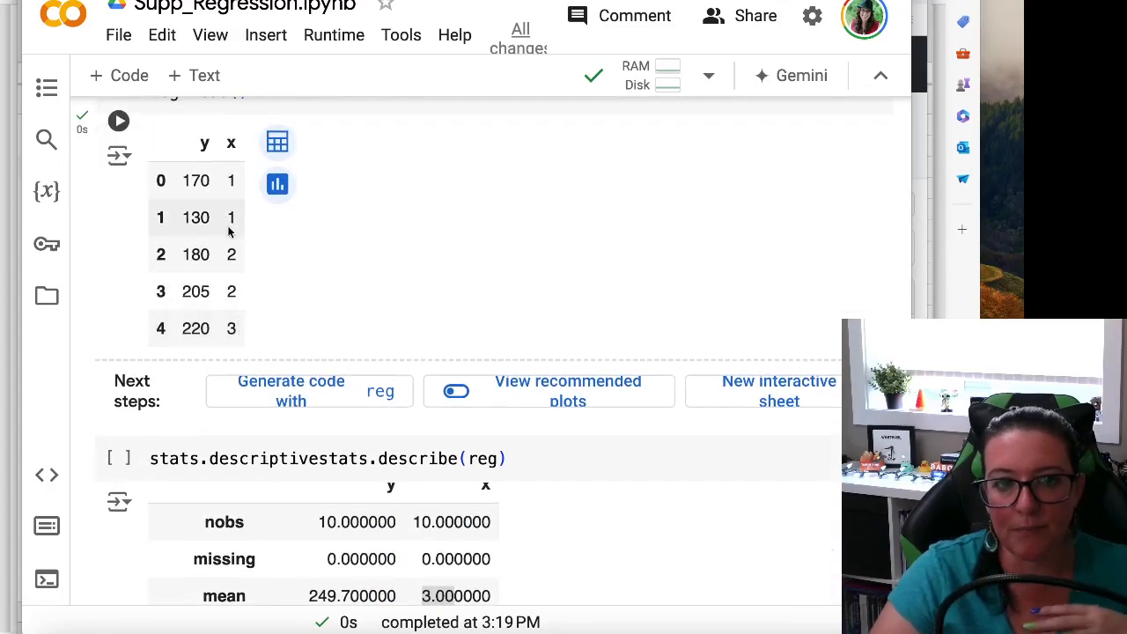
scroll(395, 355, "down", 10)
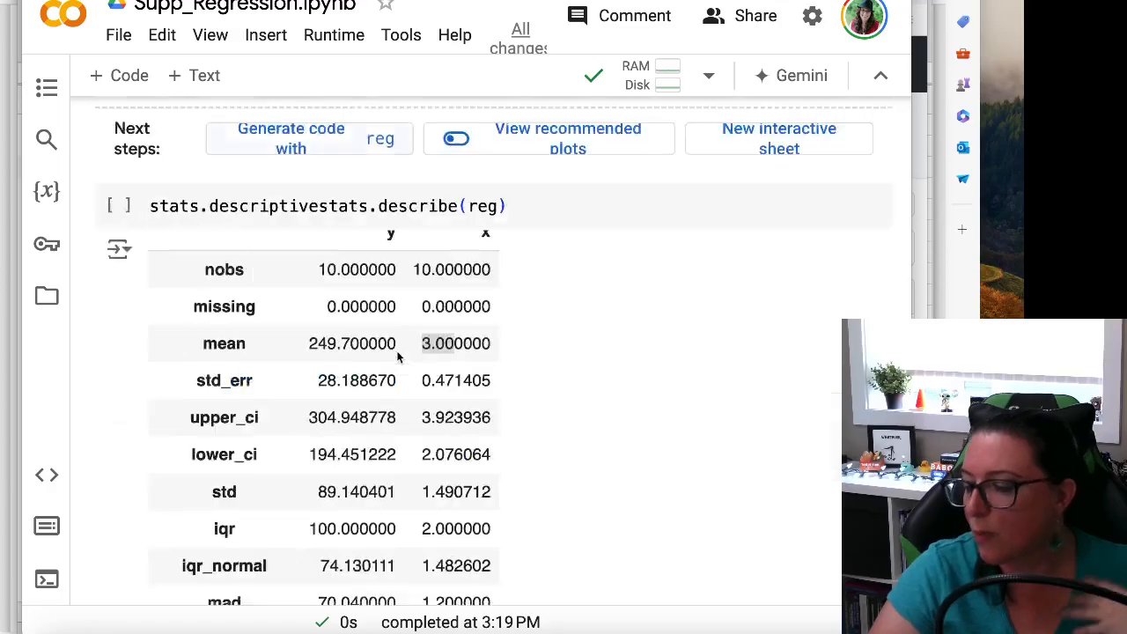
scroll(396, 356, "down", 7)
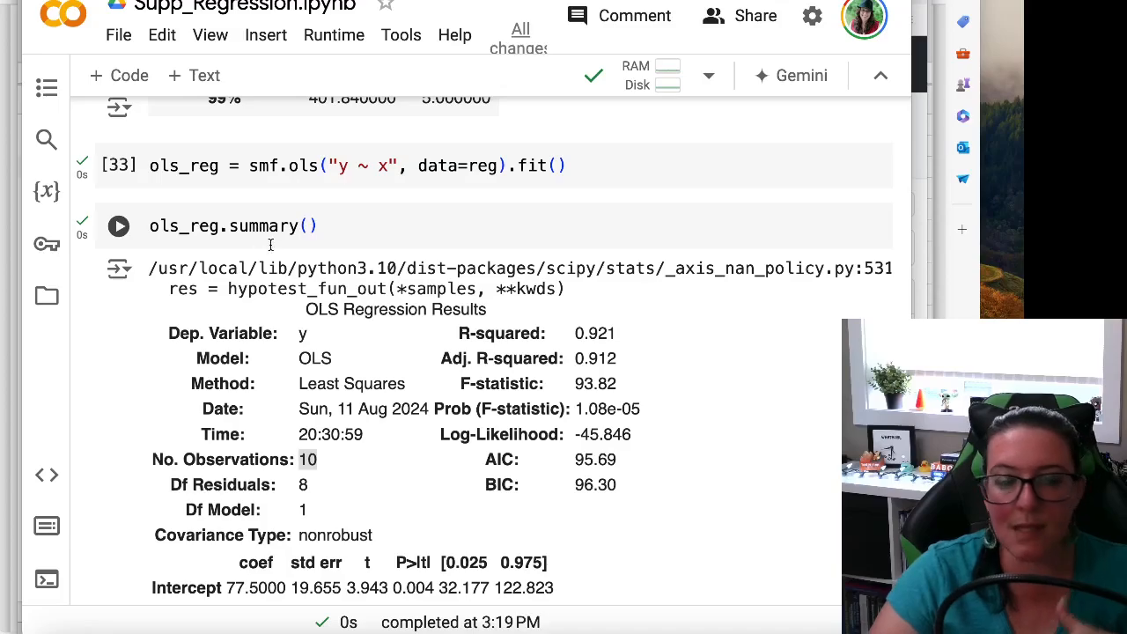
scroll(270, 245, "down", 7)
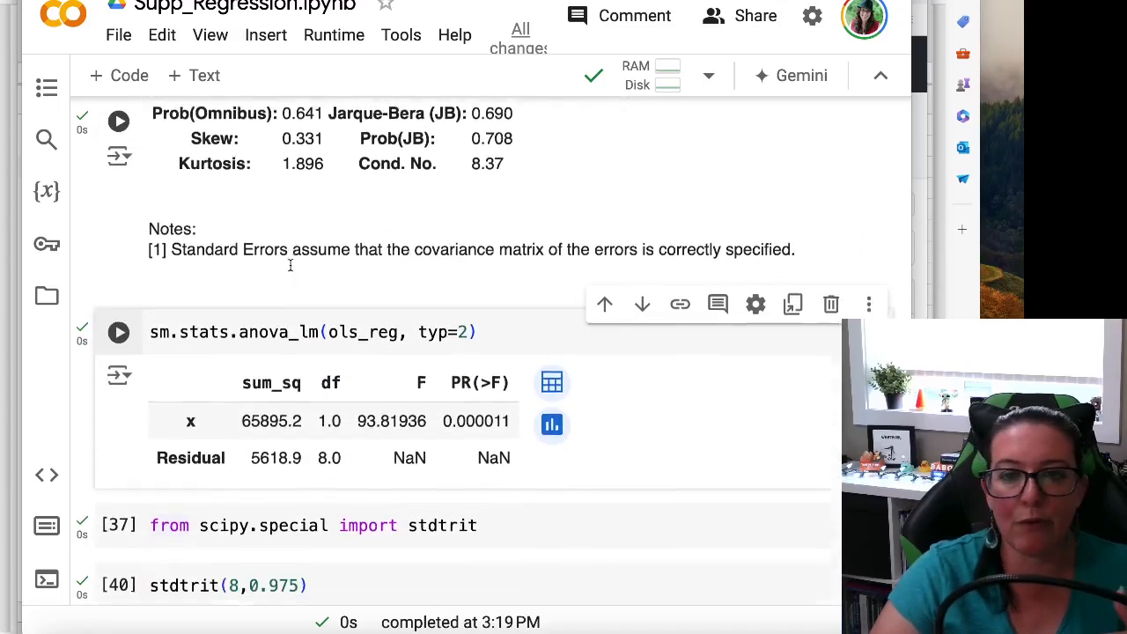
Step: Under Test Assumptions, run the res = ols_reg.resid cell and the cell importing scipy.stats and matplotlib.pyplot
scroll(290, 265, "down", 1)
scroll(290, 265, "down", 6)
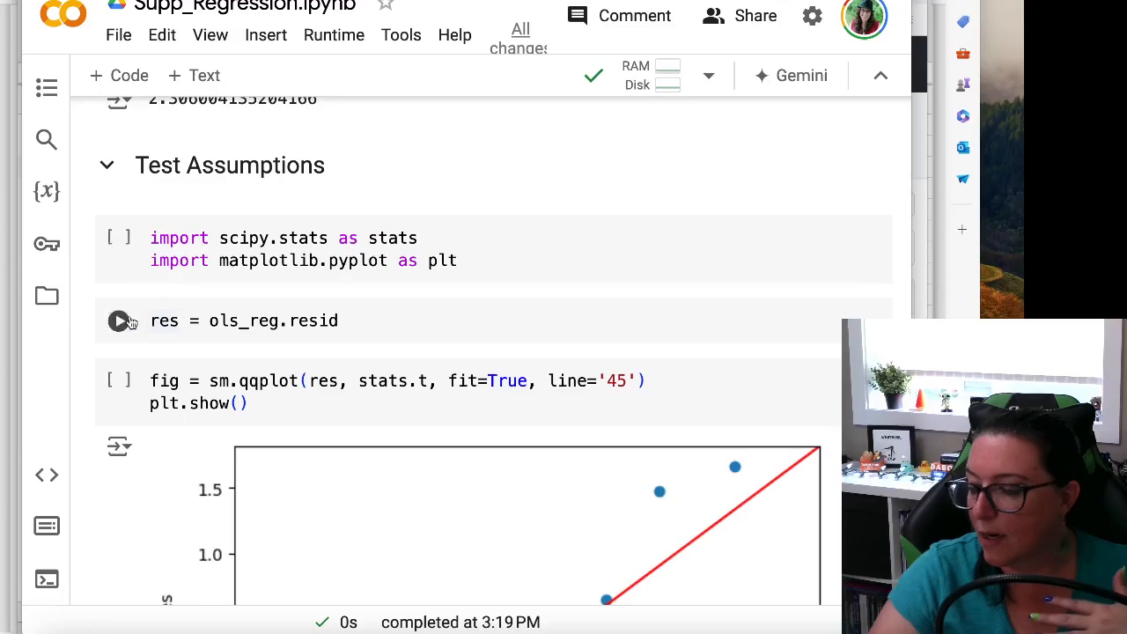
left_click_drag(345, 323, 298, 322)
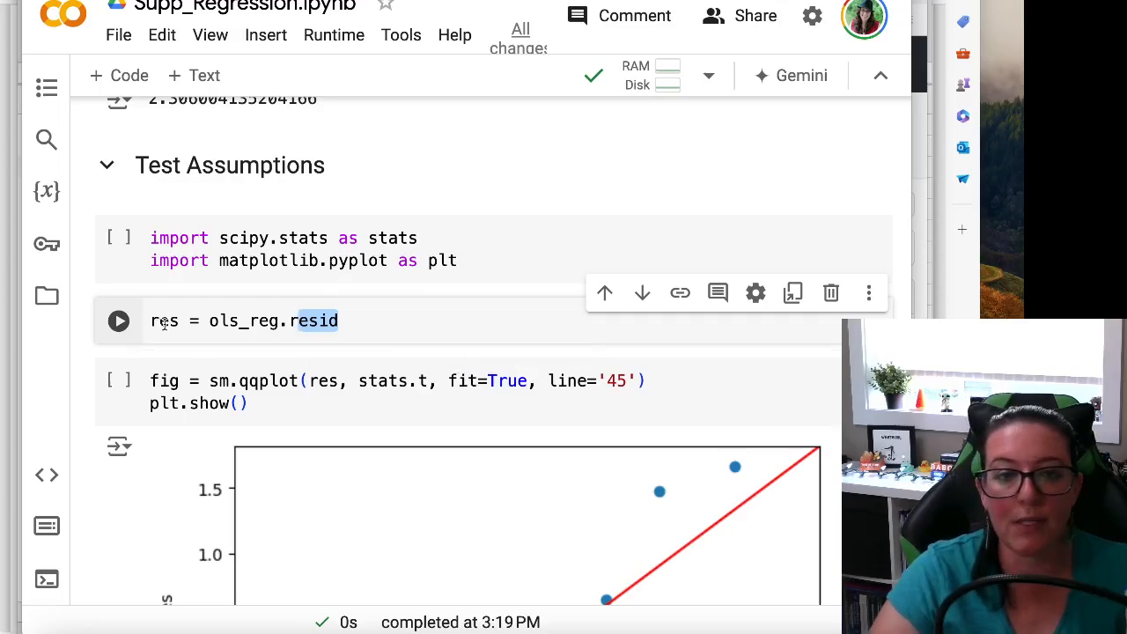
left_click_drag(208, 320, 280, 321)
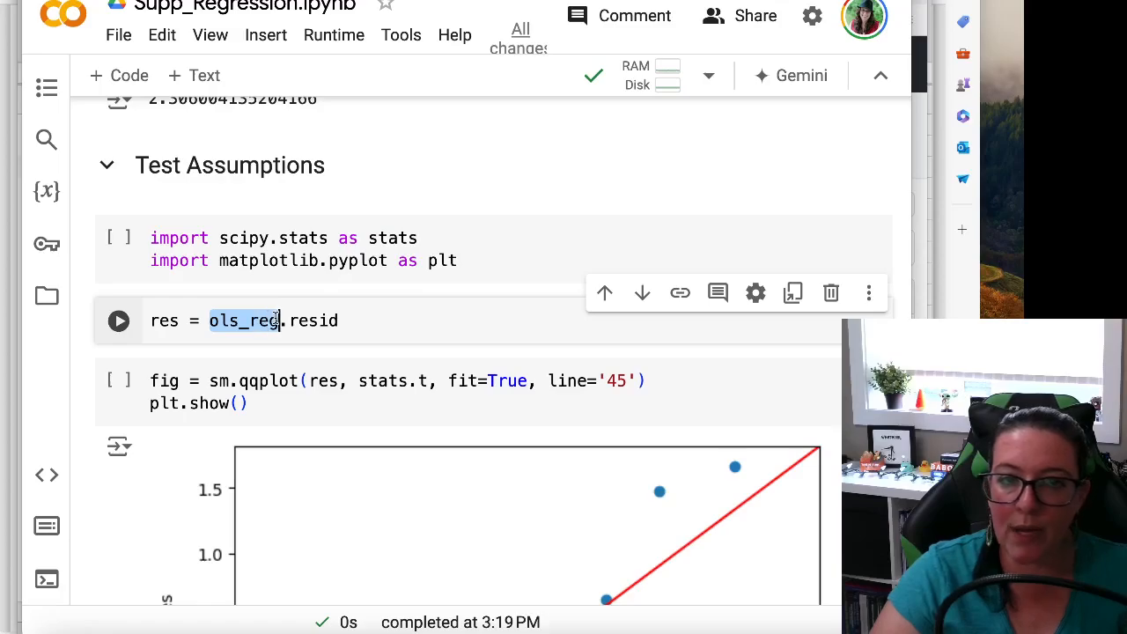
left_click(355, 325)
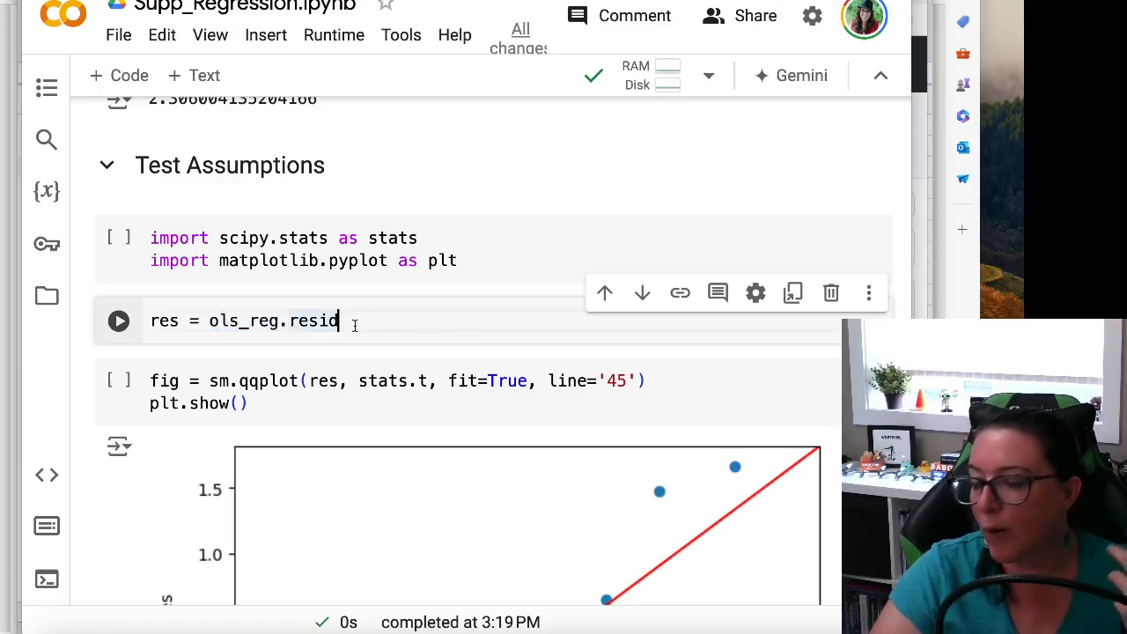
left_click(118, 322)
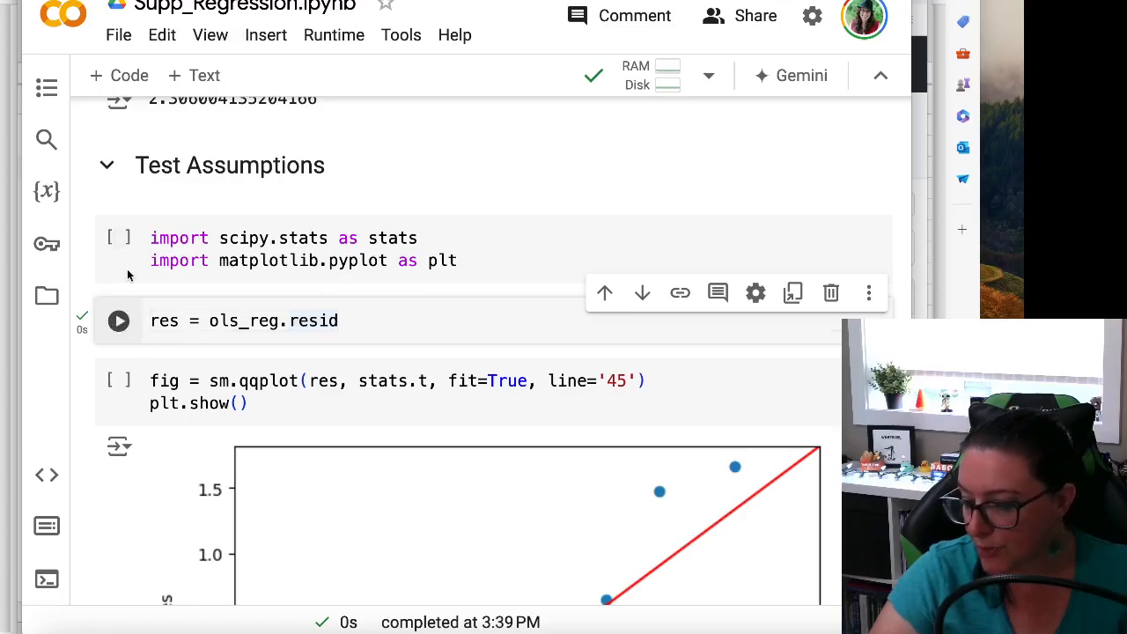
left_click(119, 239)
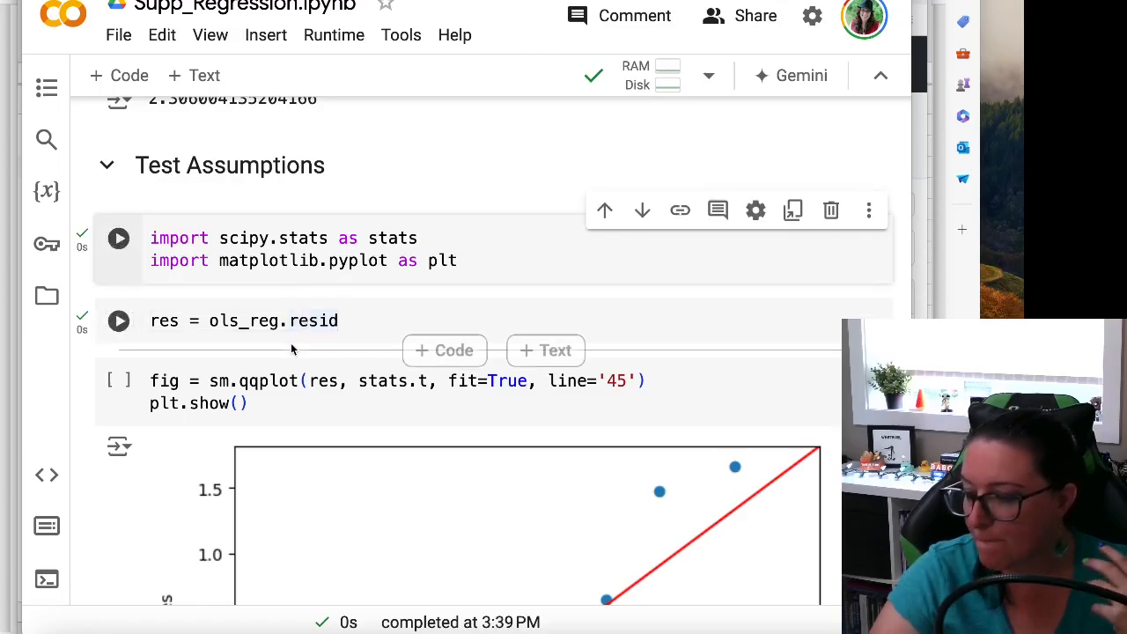
Step: Examine the res argument in the sm.qqplot cell and trace sm and stats back to the statsmodels imports in the Regression section
scroll(293, 350, "down", 1)
double_click(325, 353)
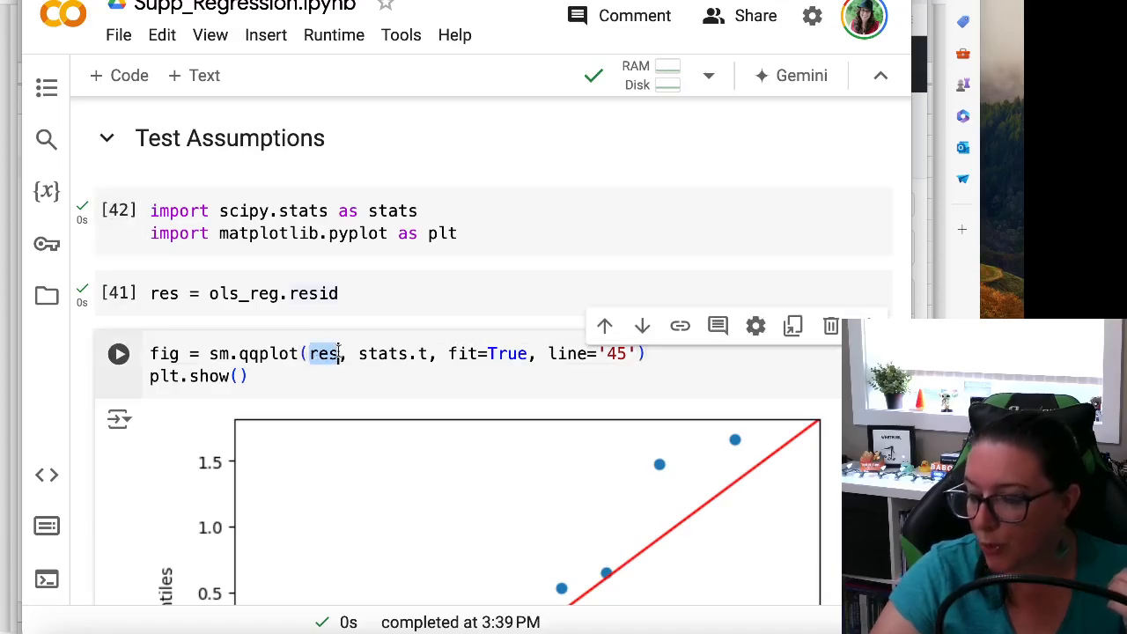
scroll(285, 372, "down", 1)
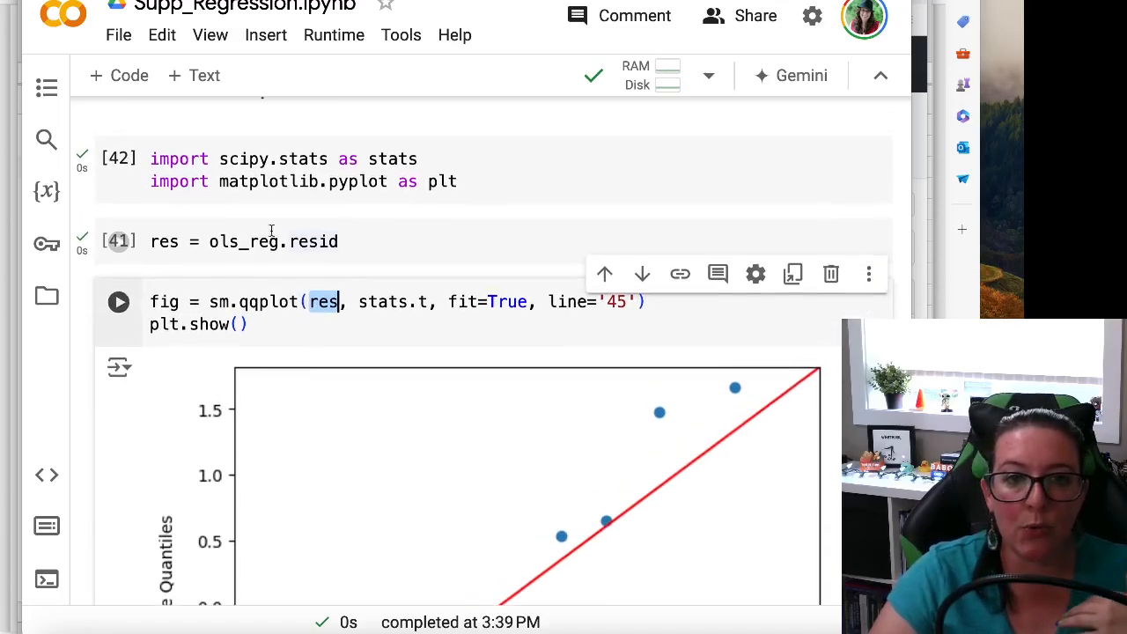
scroll(279, 267, "up", 20)
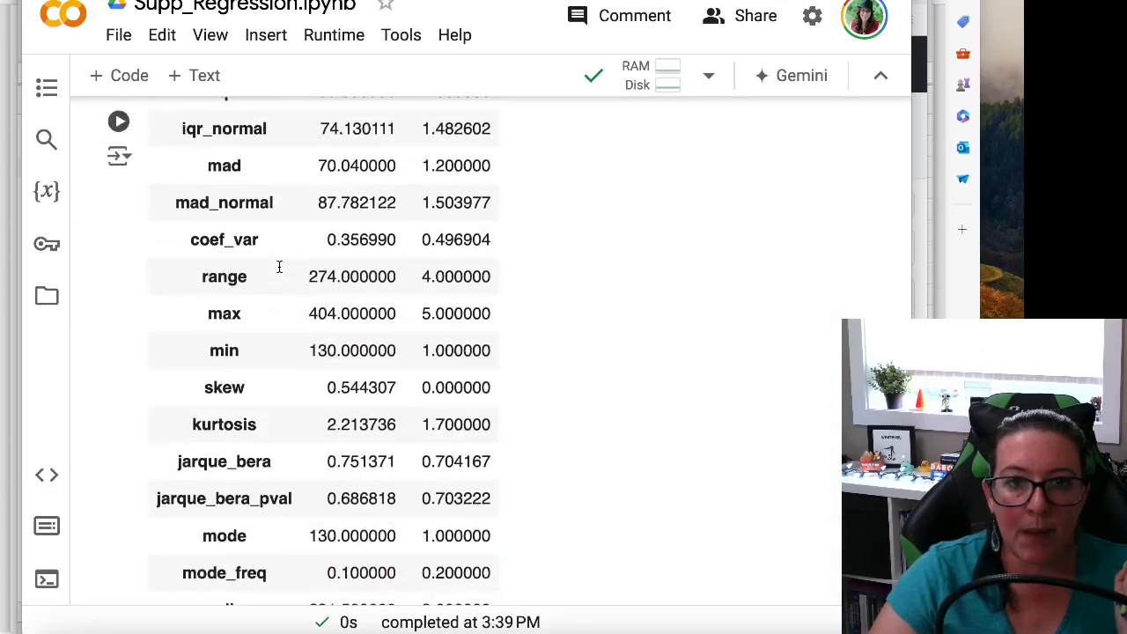
scroll(279, 267, "up", 10)
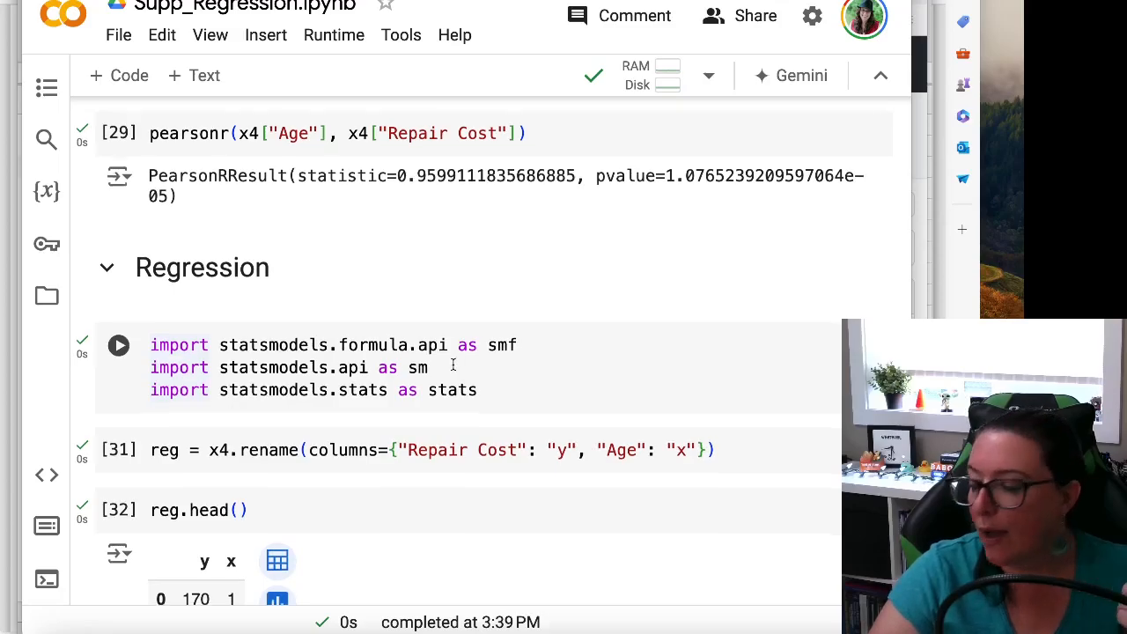
left_click(255, 391)
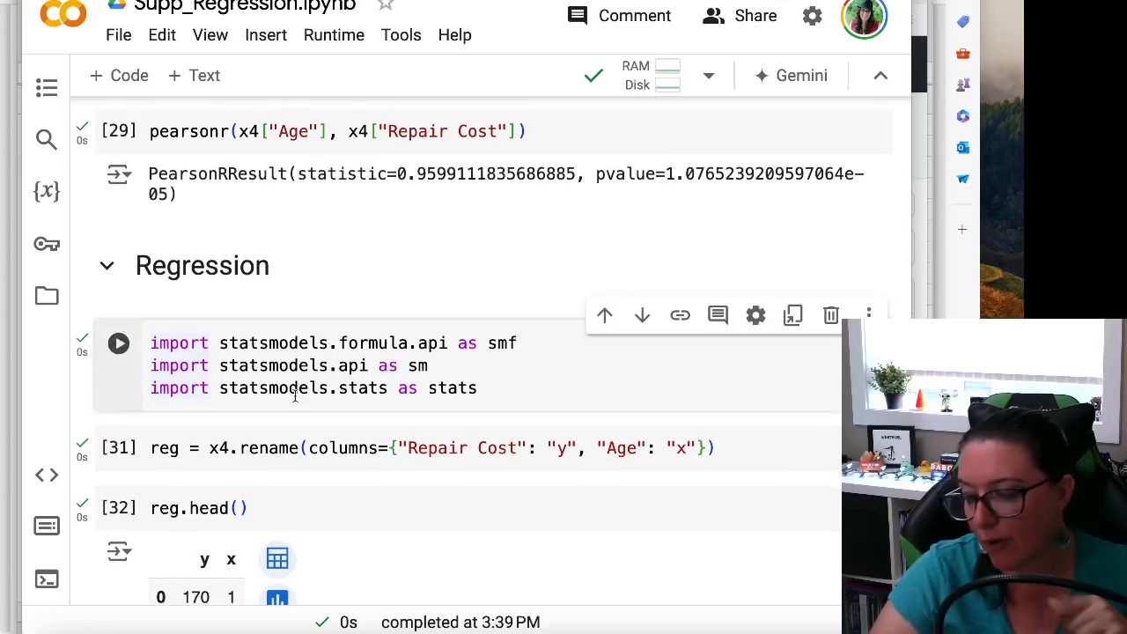
left_click_drag(430, 367, 418, 370)
scroll(415, 377, "down", 15)
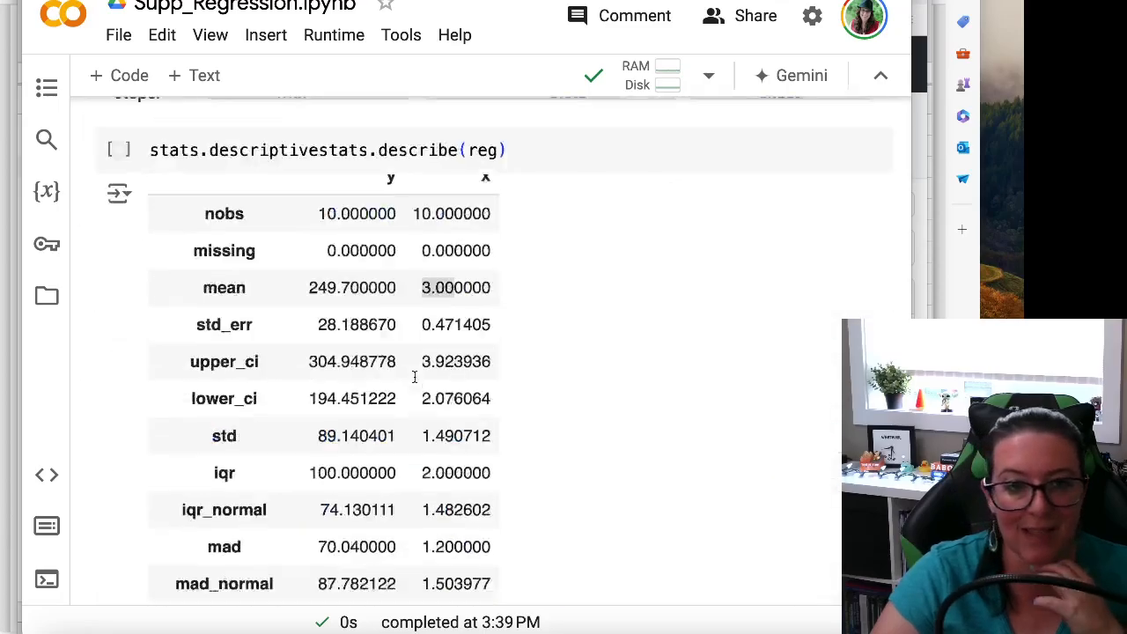
scroll(414, 377, "down", 20)
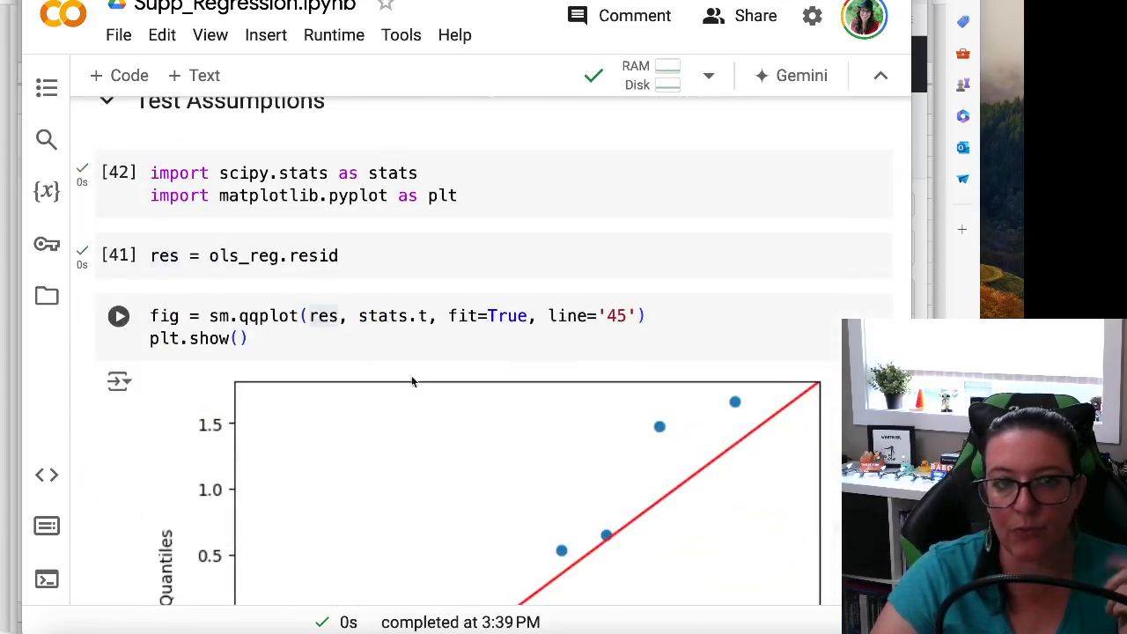
scroll(257, 335, "down", 3)
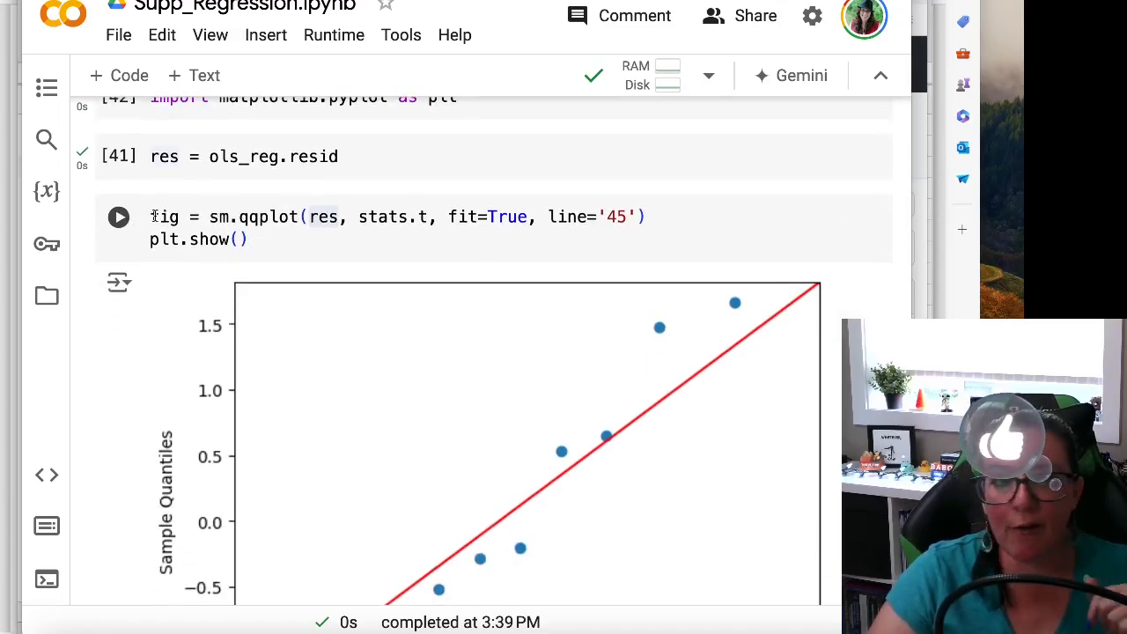
Step: Examine the import scipy.stats as stats line under Test Assumptions against the stats.t argument in the sm.qqplot cell
scroll(352, 185, "up", 3)
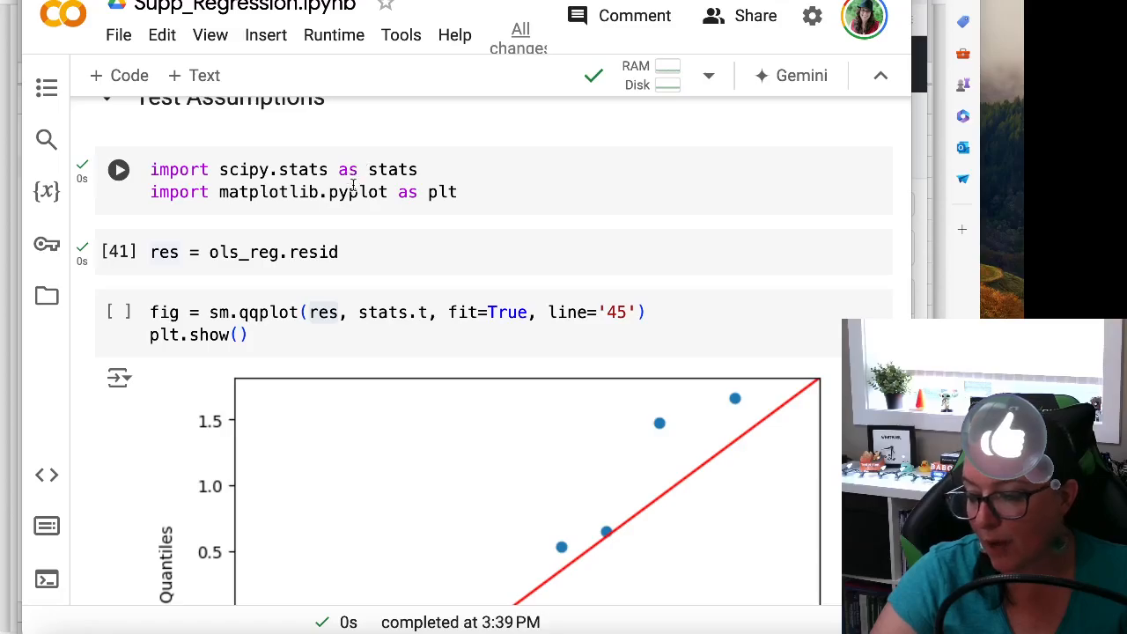
key("shift+Return")
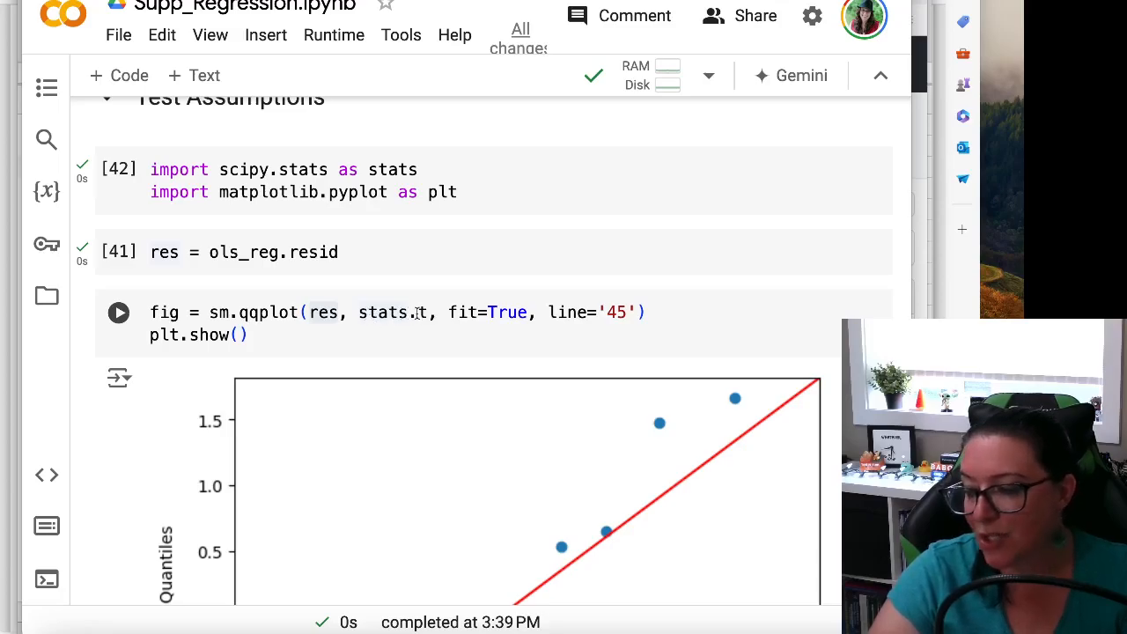
left_click_drag(428, 169, 151, 169)
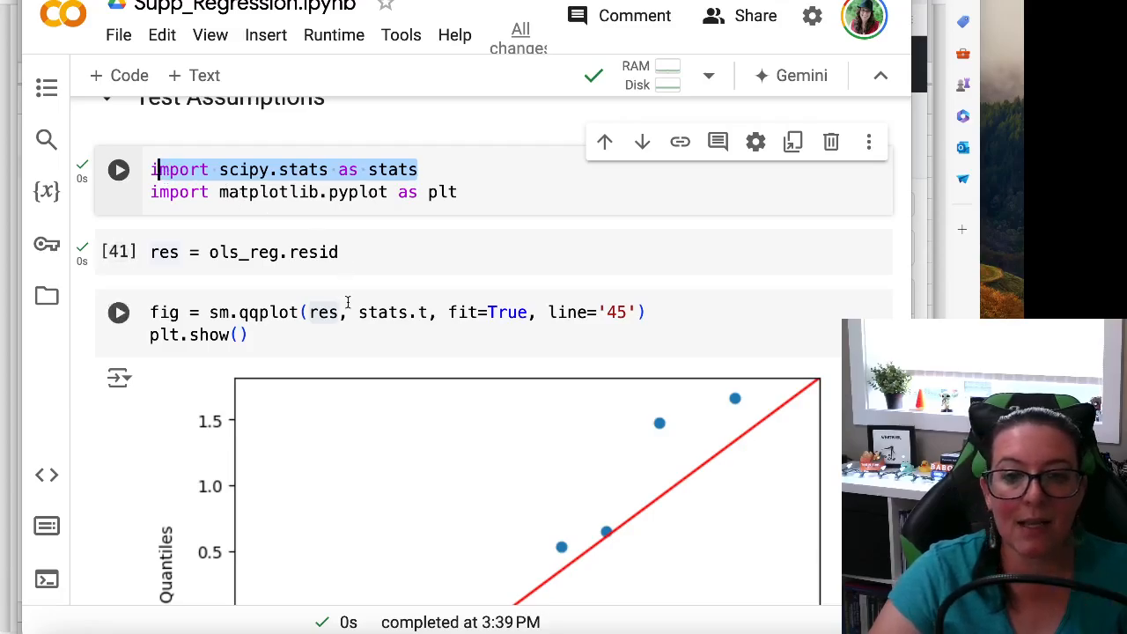
scroll(350, 302, "down", 1)
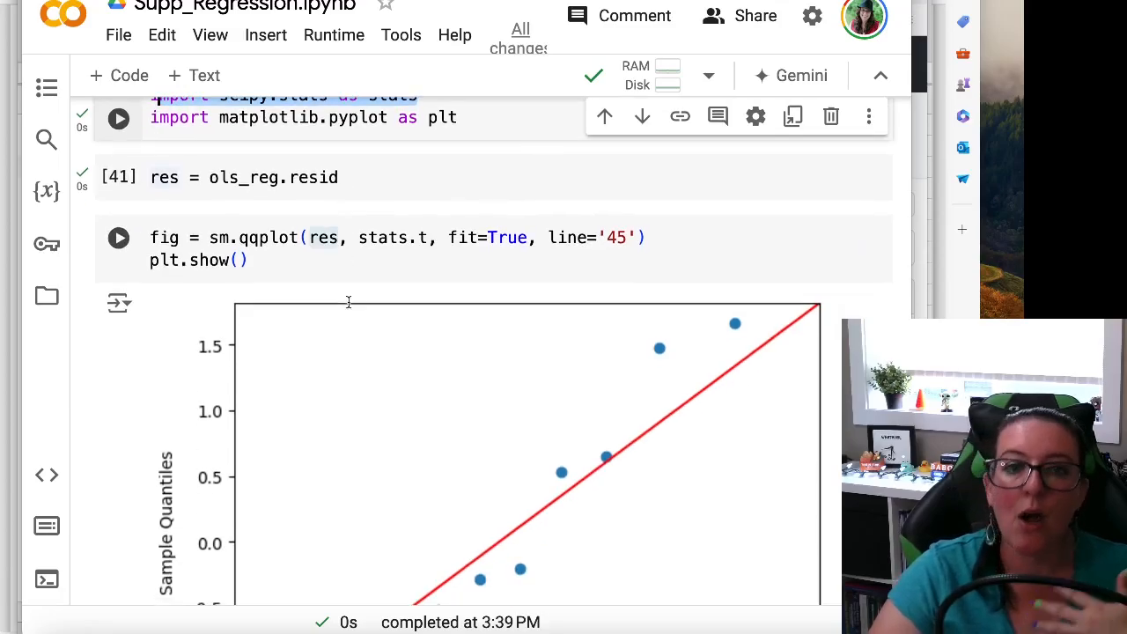
scroll(349, 302, "up", 2)
scroll(348, 302, "down", 2)
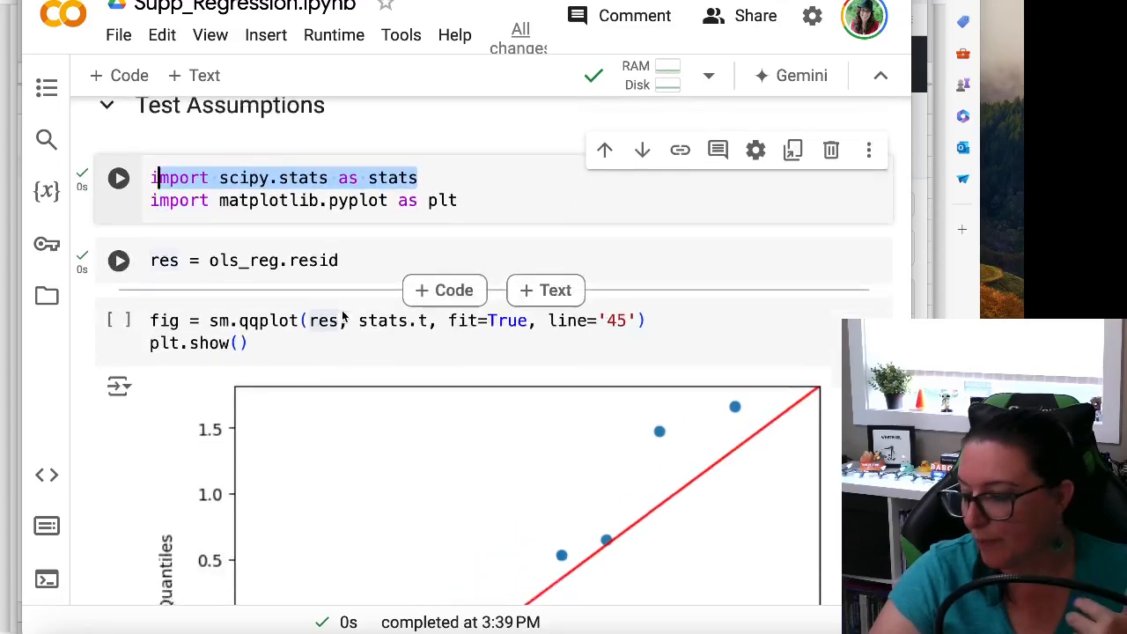
Step: Try running the sm.qqplot cell, then rerun the scipy.stats and matplotlib.pyplot imports and the sm.qqplot cell again
left_click(119, 226)
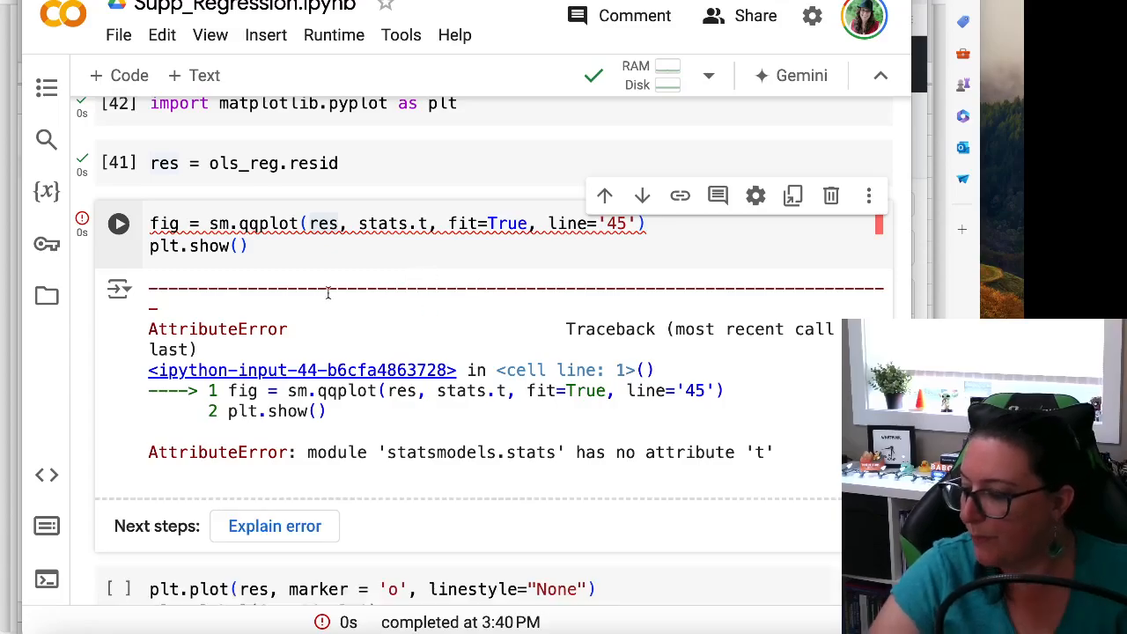
scroll(341, 278, "up", 2)
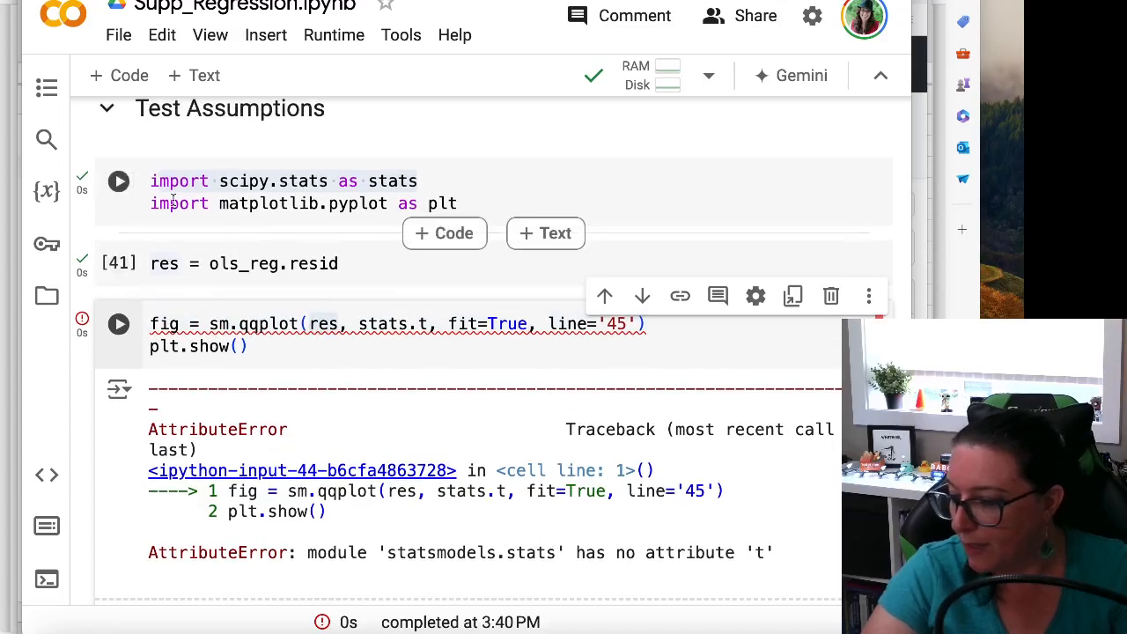
left_click(118, 180)
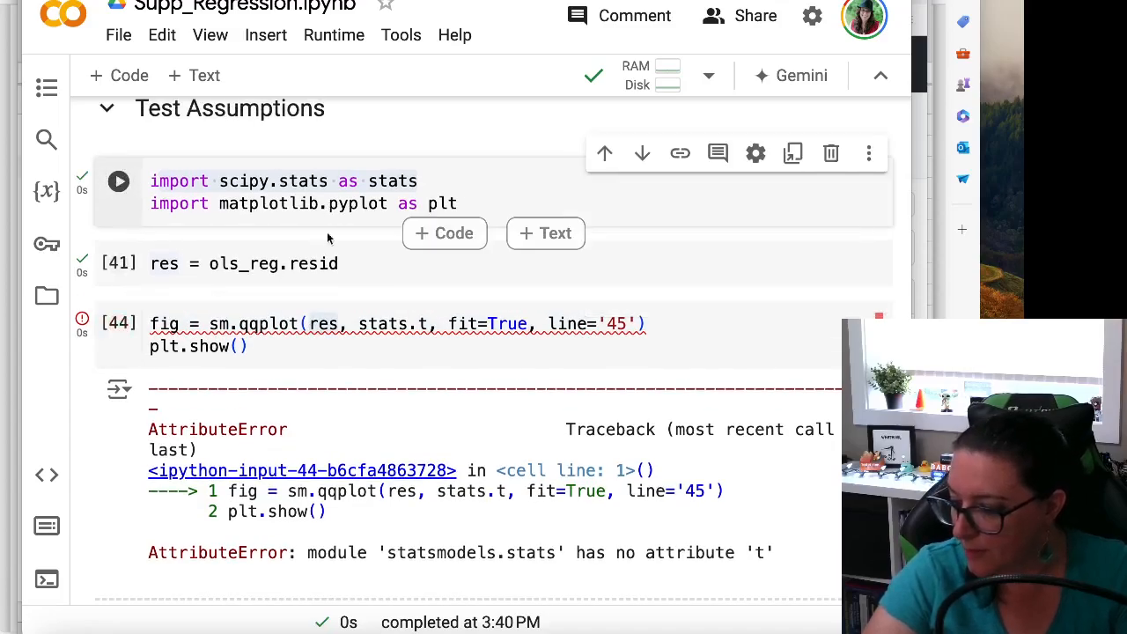
left_click(118, 324)
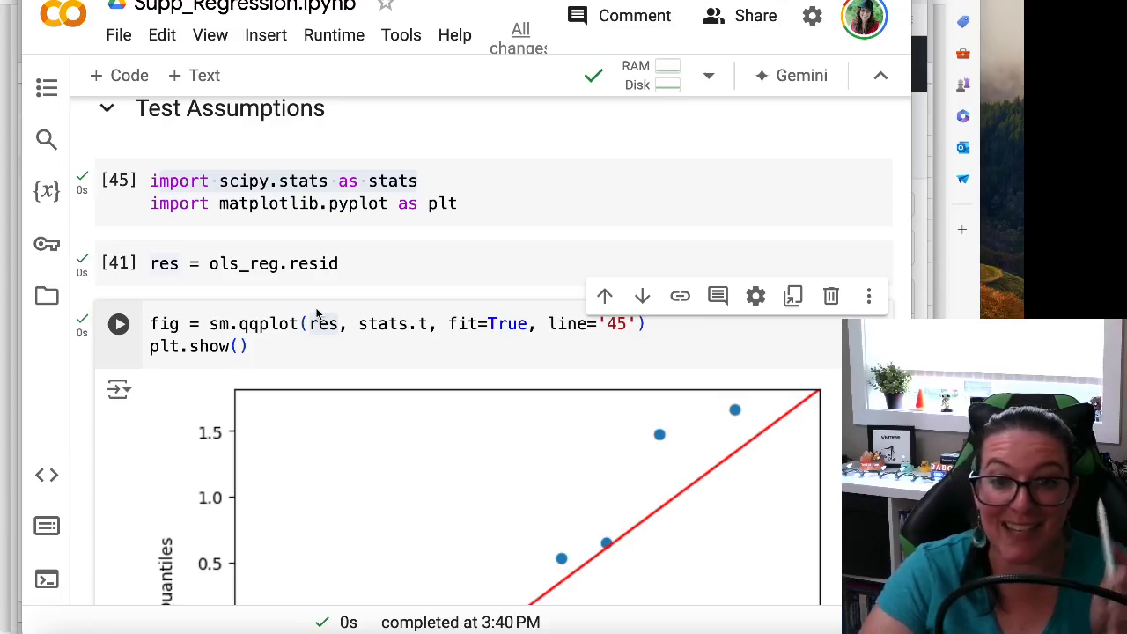
Step: Review the Q-Q plot of the residuals against the 45-degree line, together with the code that draws it
scroll(319, 313, "down", 4)
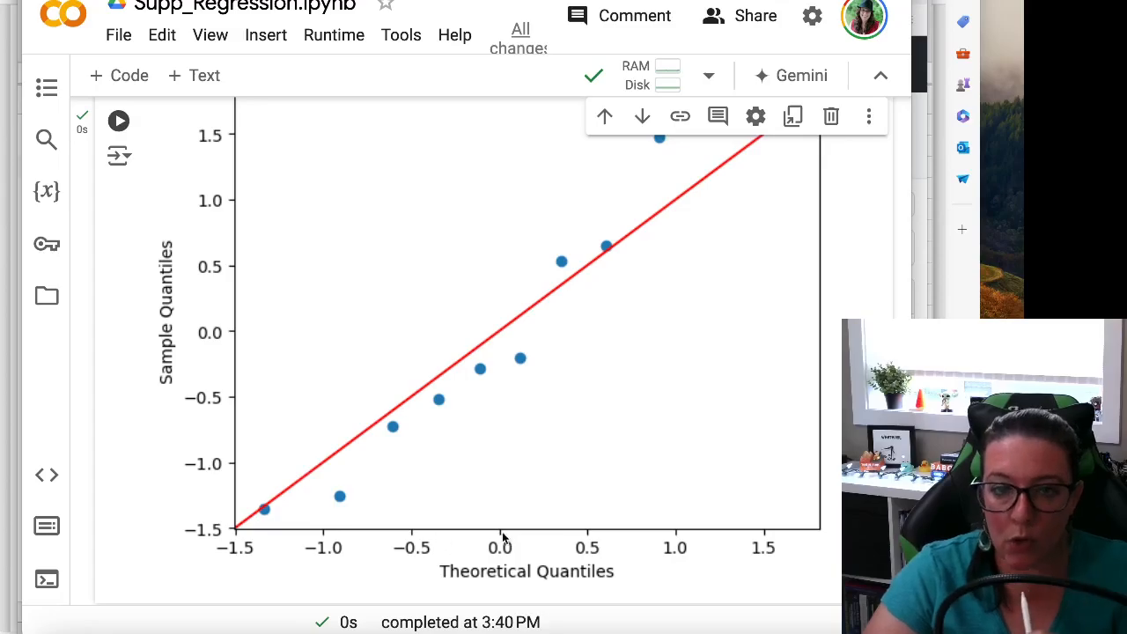
scroll(341, 538, "up", 5)
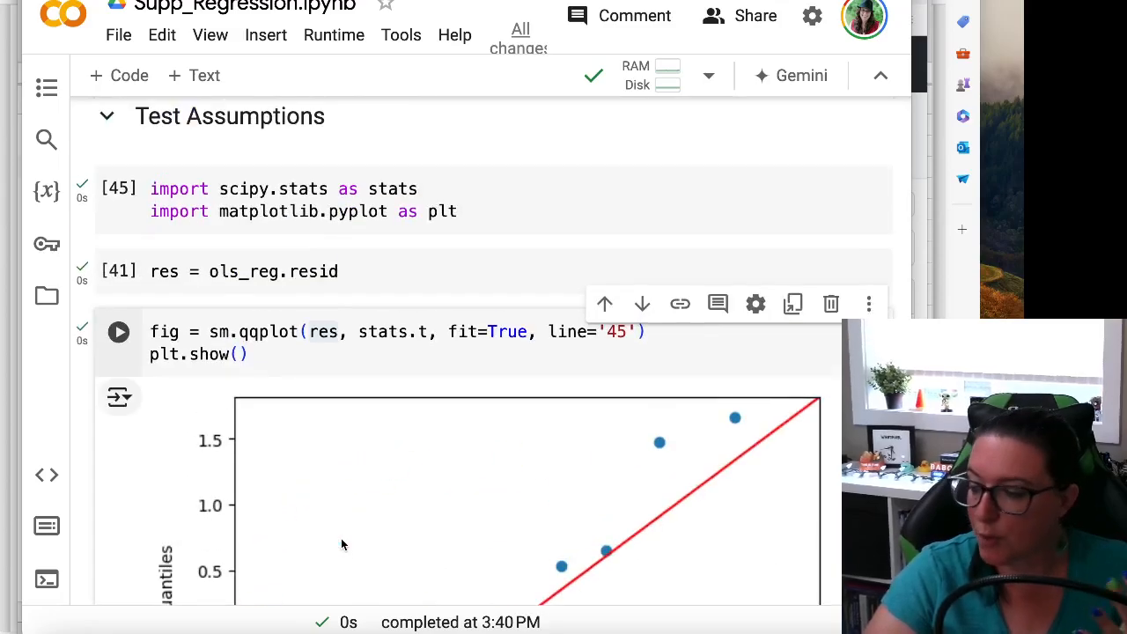
scroll(382, 468, "down", 4)
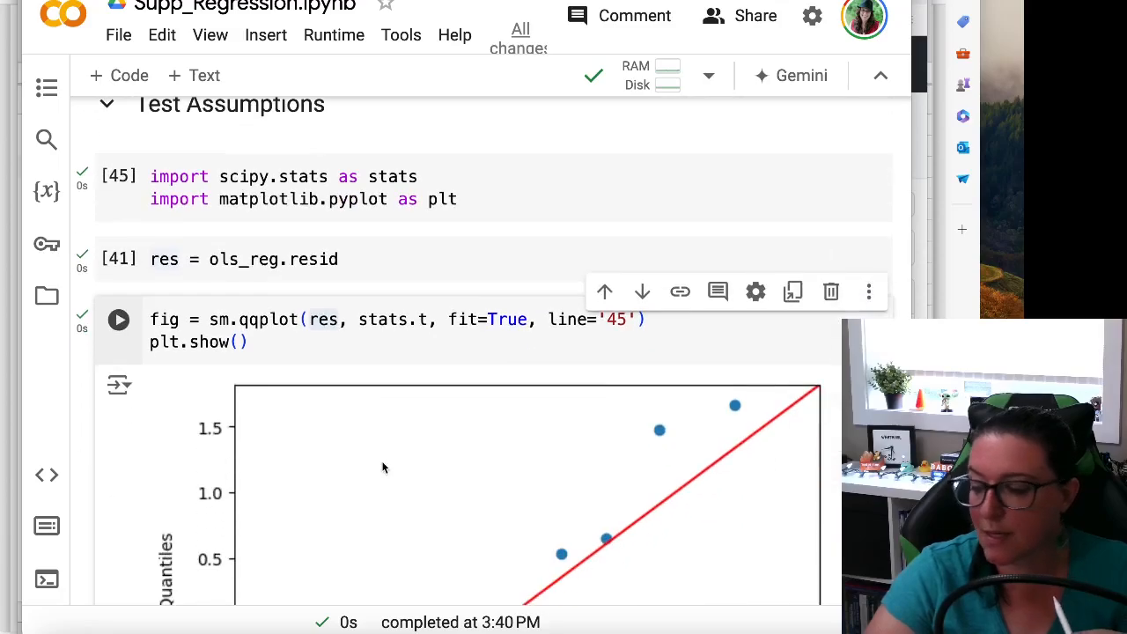
scroll(581, 414, "down", 2)
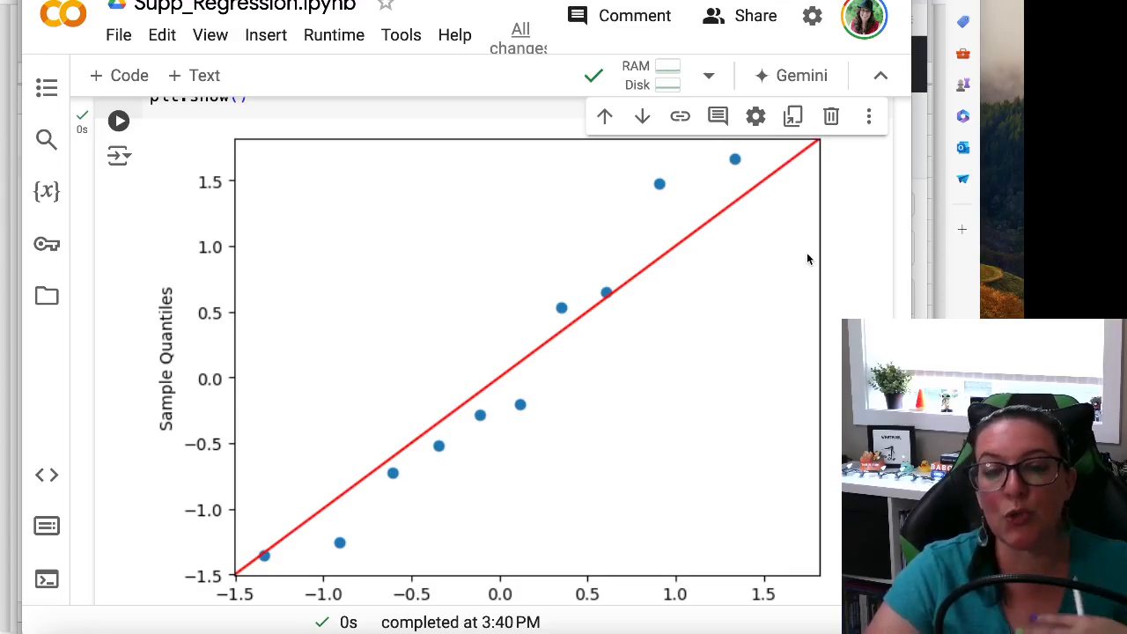
scroll(683, 383, "down", 3)
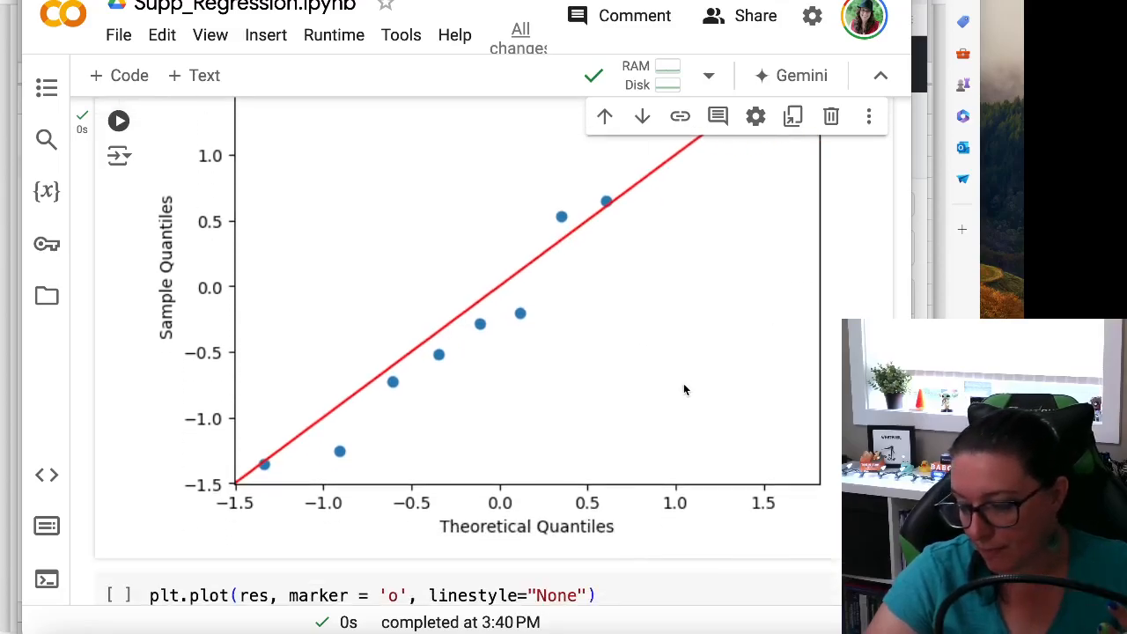
Step: Examine the residual plot cell with its plt.axhline(y=0) line and trace plt back to the matplotlib.pyplot import
scroll(684, 388, "down", 5)
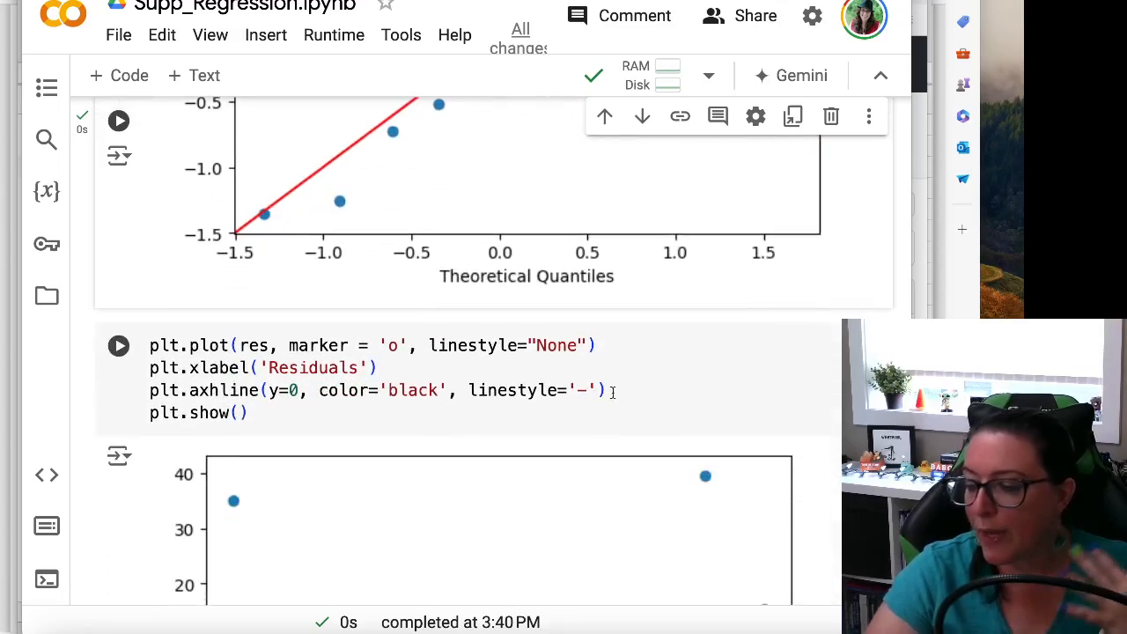
scroll(508, 371, "down", 1)
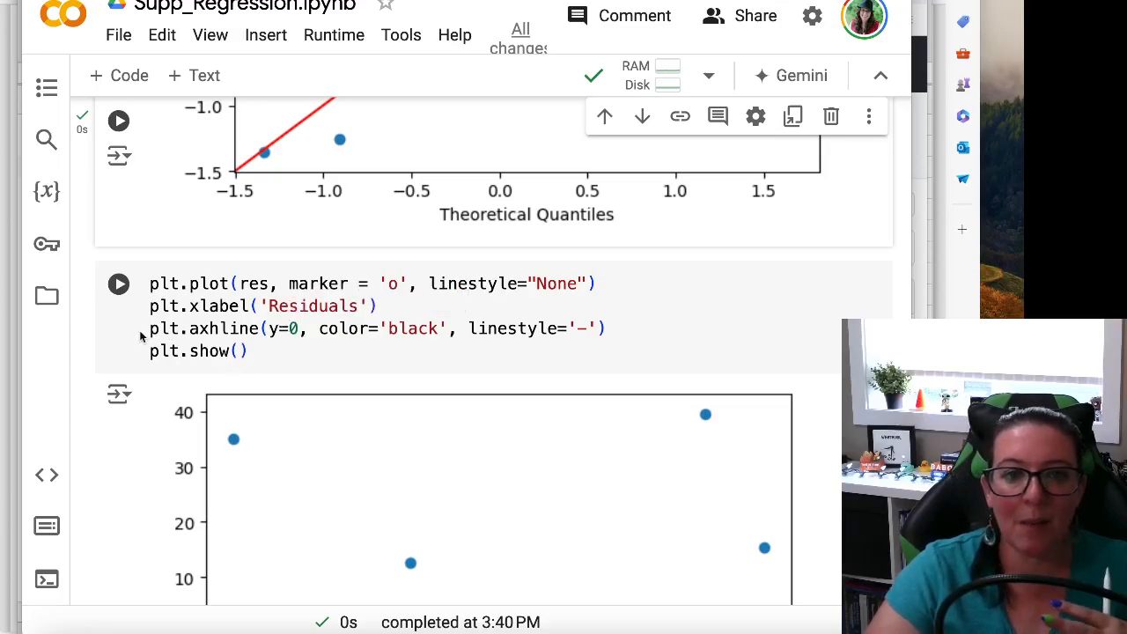
left_click_drag(143, 330, 322, 329)
left_click(347, 342)
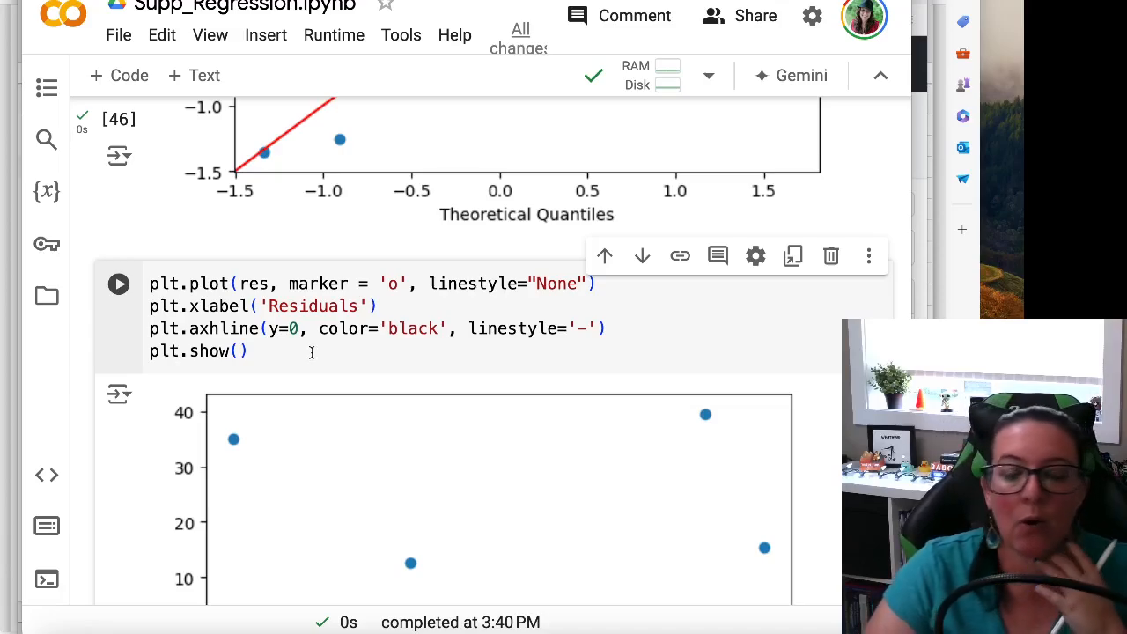
left_click_drag(302, 338, 163, 288)
left_click(284, 357)
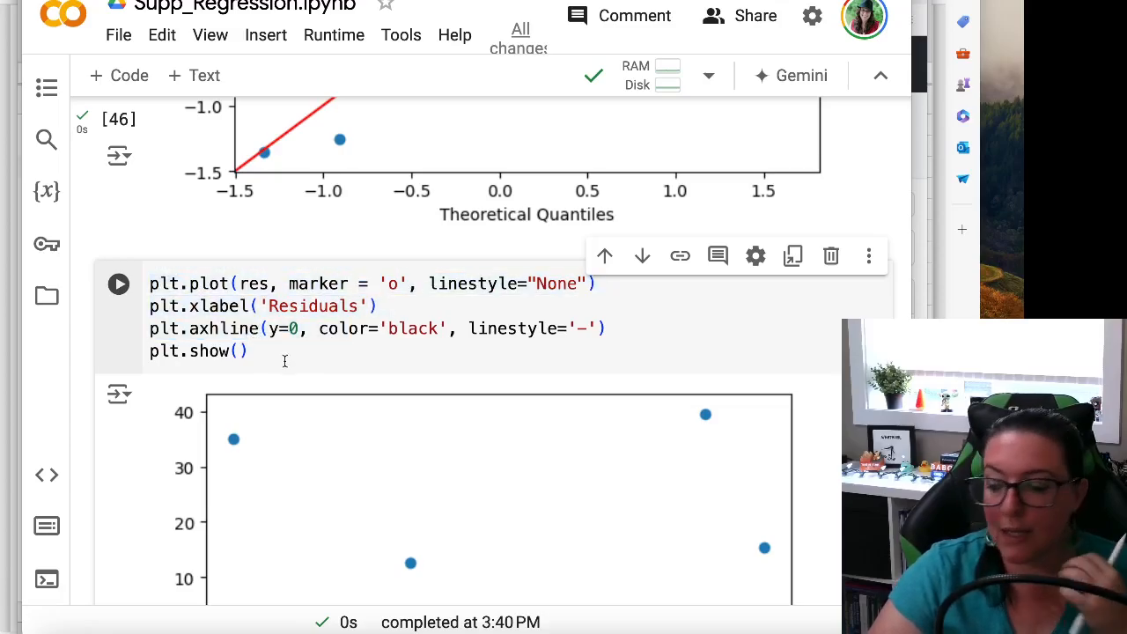
scroll(285, 357, "up", 10)
scroll(279, 335, "up", 5)
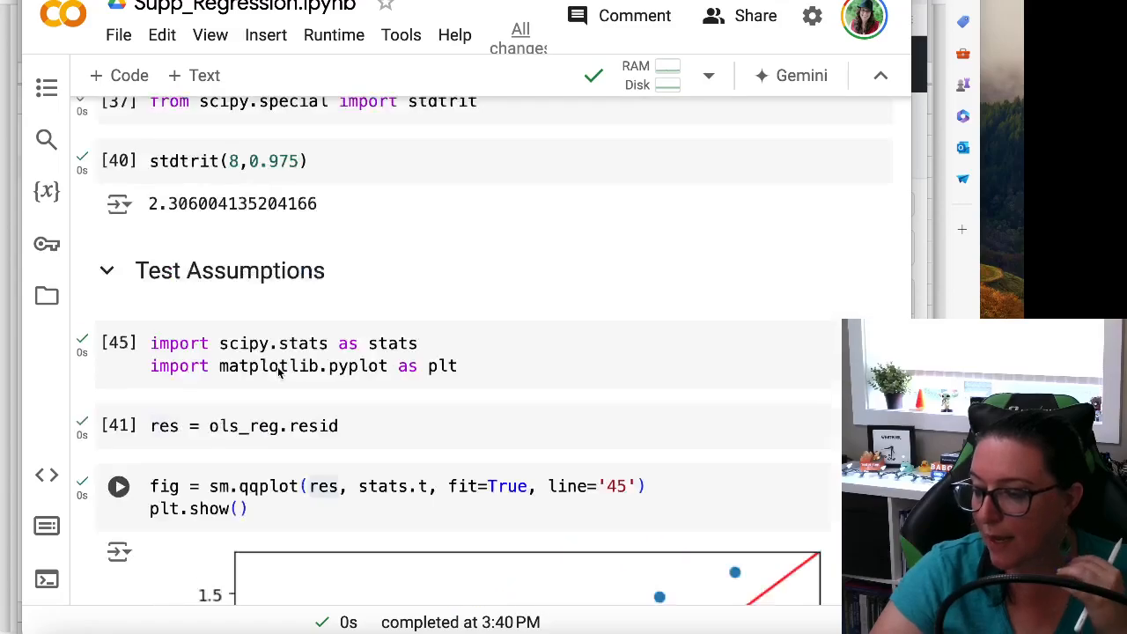
scroll(370, 379, "down", 4)
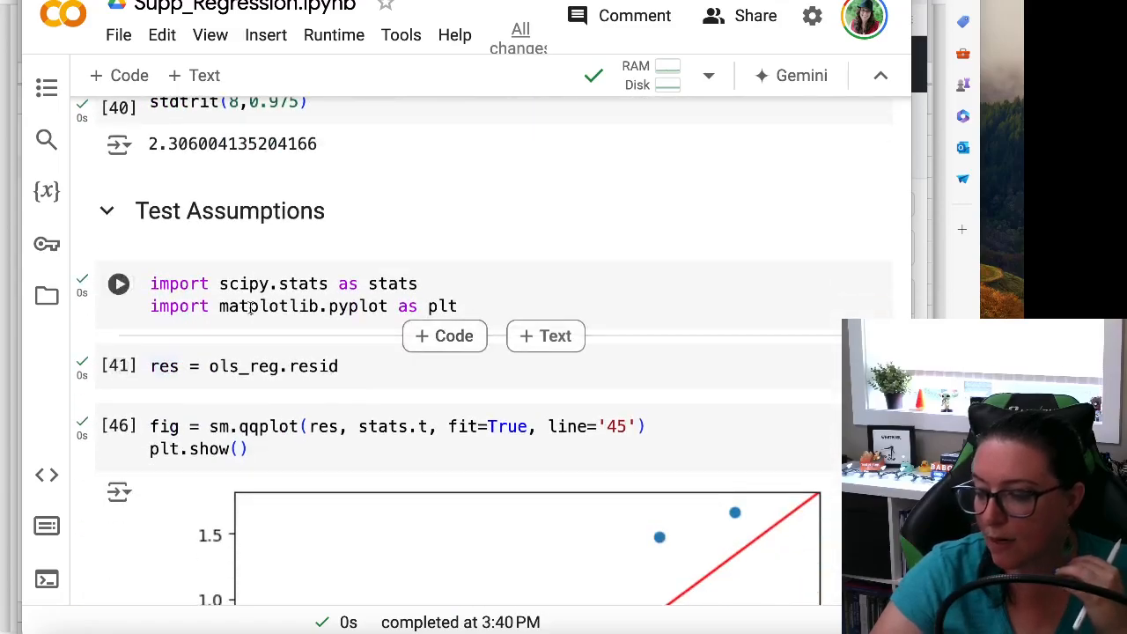
scroll(387, 317, "down", 7)
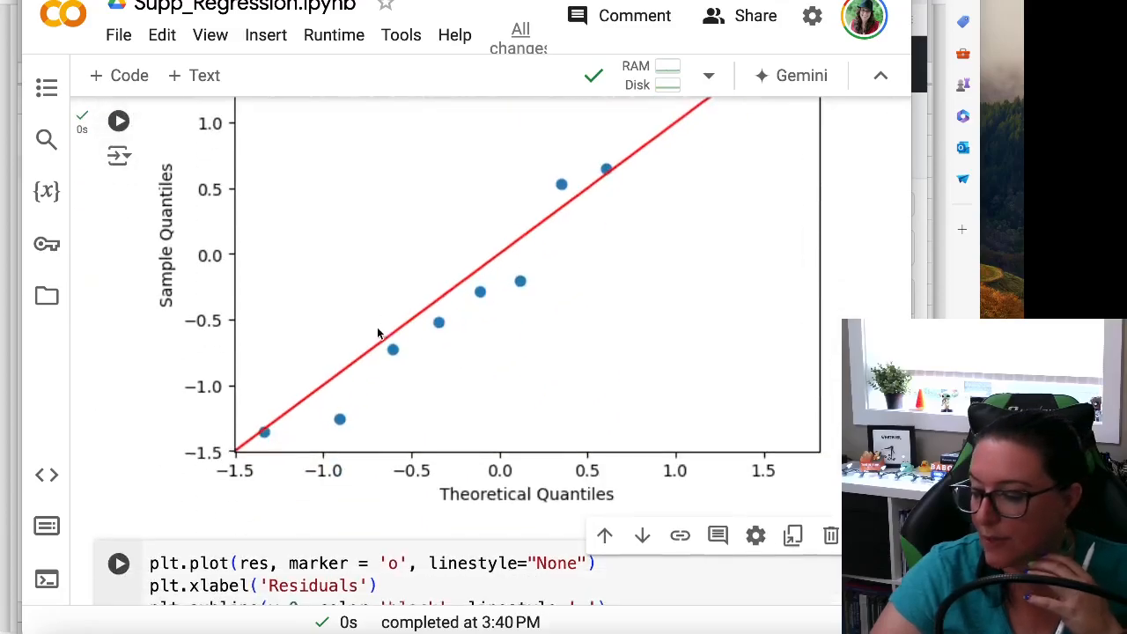
Step: Read through the plt.plot, plt.xlabel('Residuals') and plt.axhline lines of the residual plot cell
triple_click(153, 428)
scroll(156, 429, "down", 1)
triple_click(214, 354)
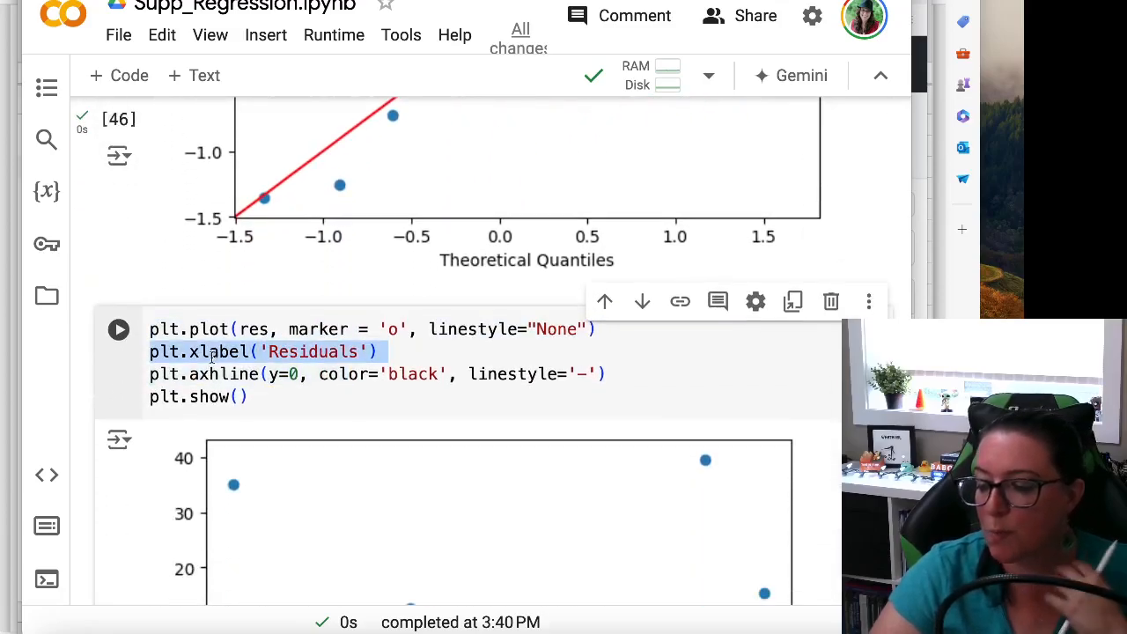
triple_click(215, 337)
left_click(146, 341)
triple_click(152, 337)
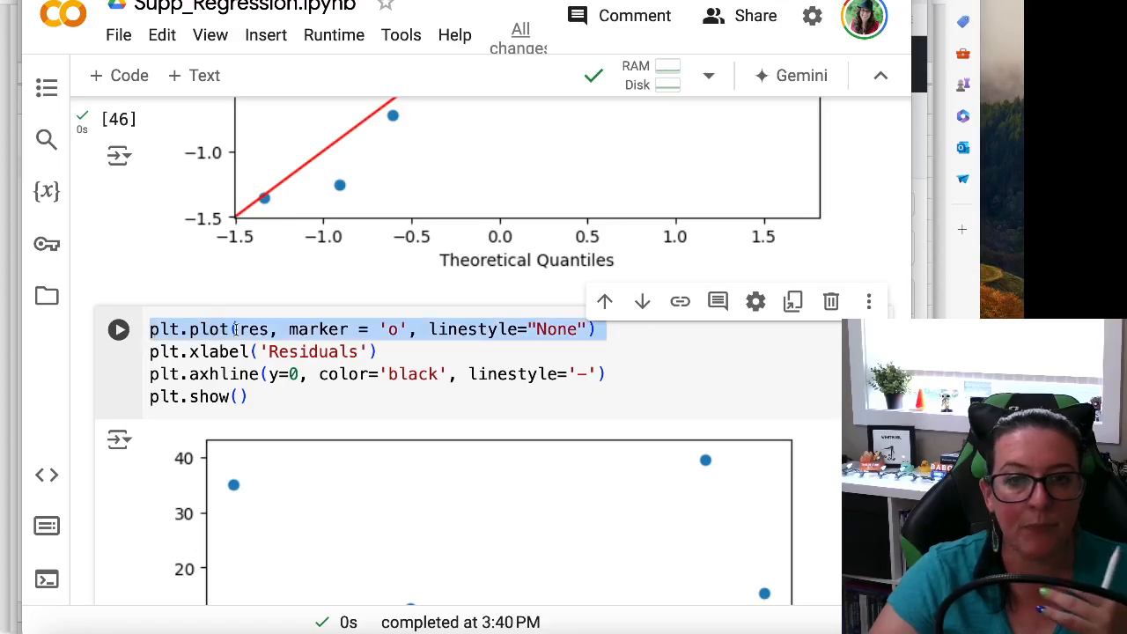
left_click_drag(150, 374, 349, 374)
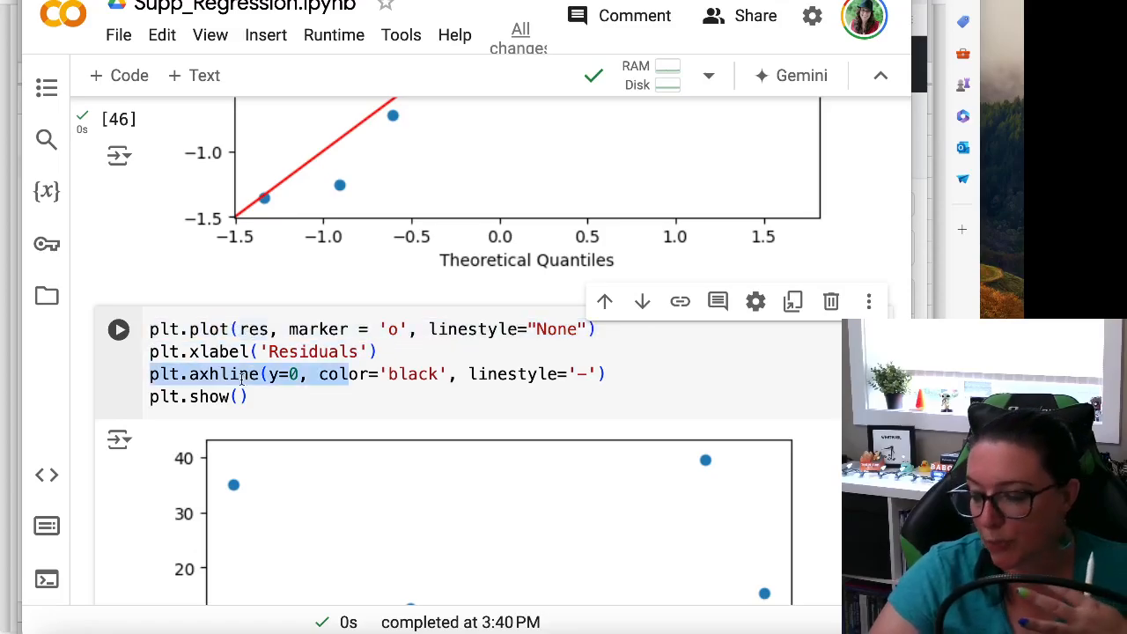
Step: Trace the plotted res variable back to res = ols_reg.resid and look through the cells down to the notebook's end
scroll(251, 382, "up", 5)
scroll(251, 382, "up", 5)
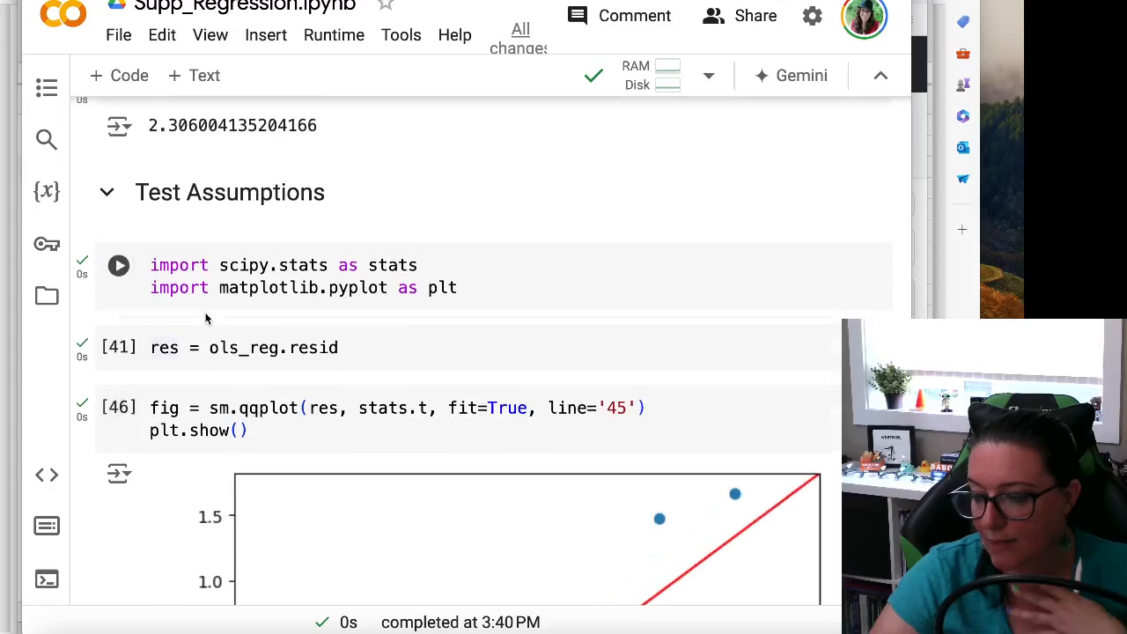
left_click_drag(151, 348, 339, 348)
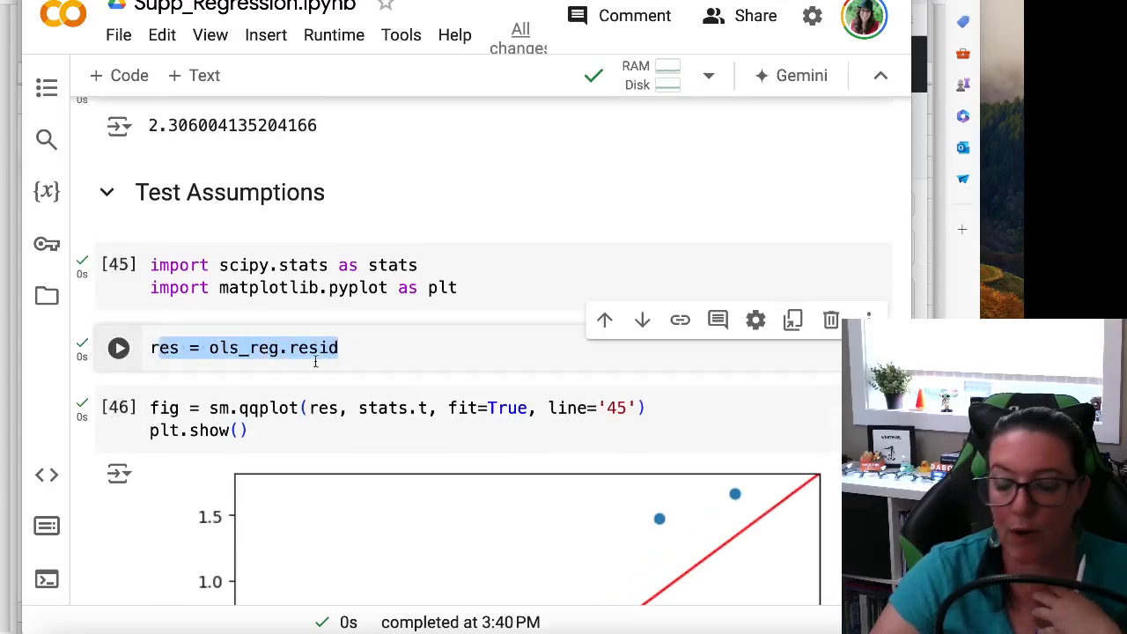
scroll(295, 379, "down", 5)
scroll(299, 384, "down", 10)
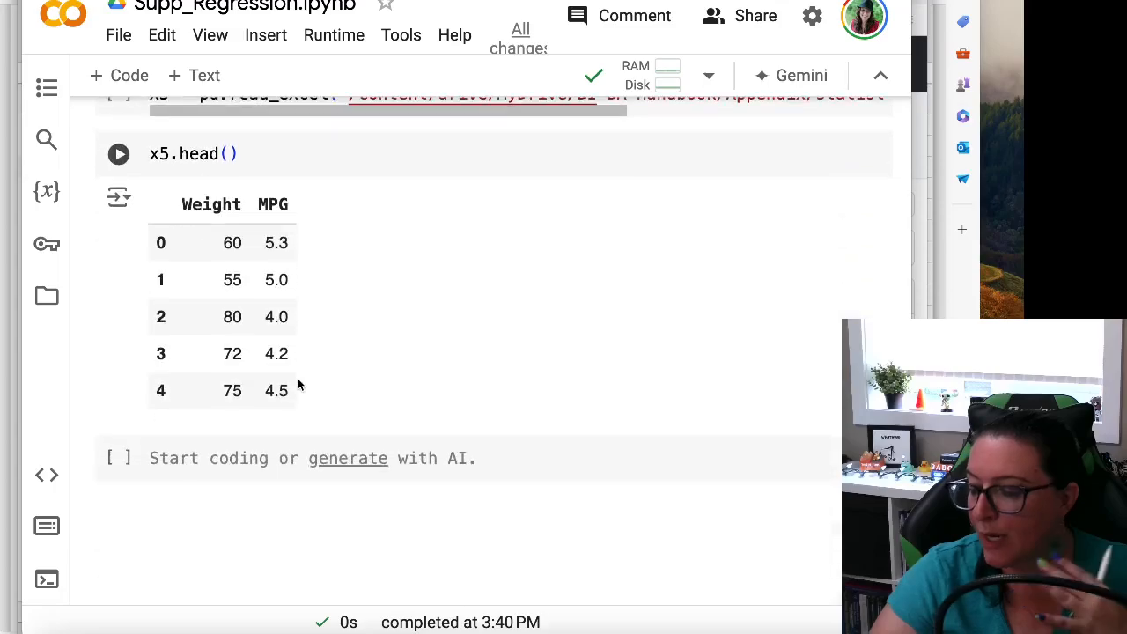
Step: Return to the residual plot cell, check its plt.axhline call for the zero line, and run the cell again
scroll(298, 384, "up", 2)
scroll(298, 384, "up", 10)
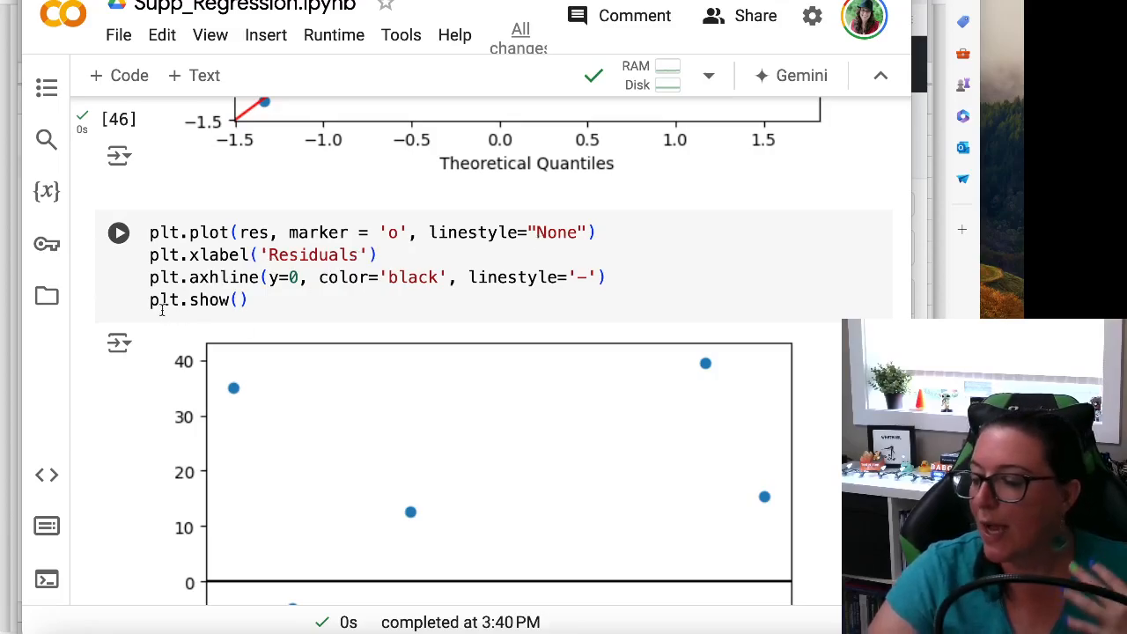
left_click_drag(209, 279, 260, 277)
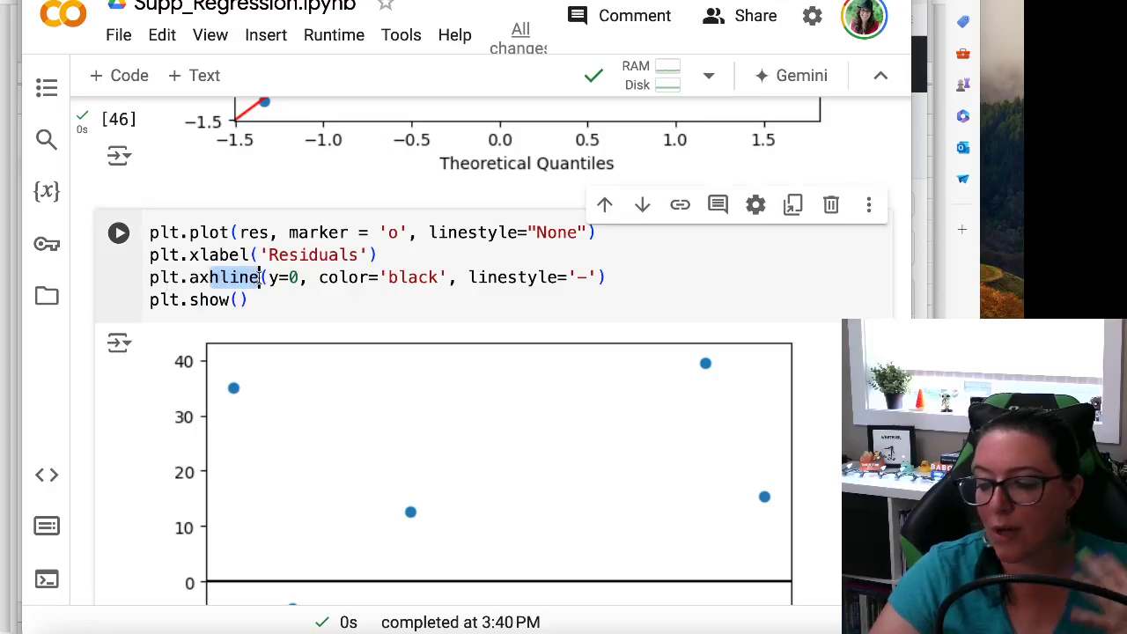
left_click(188, 280)
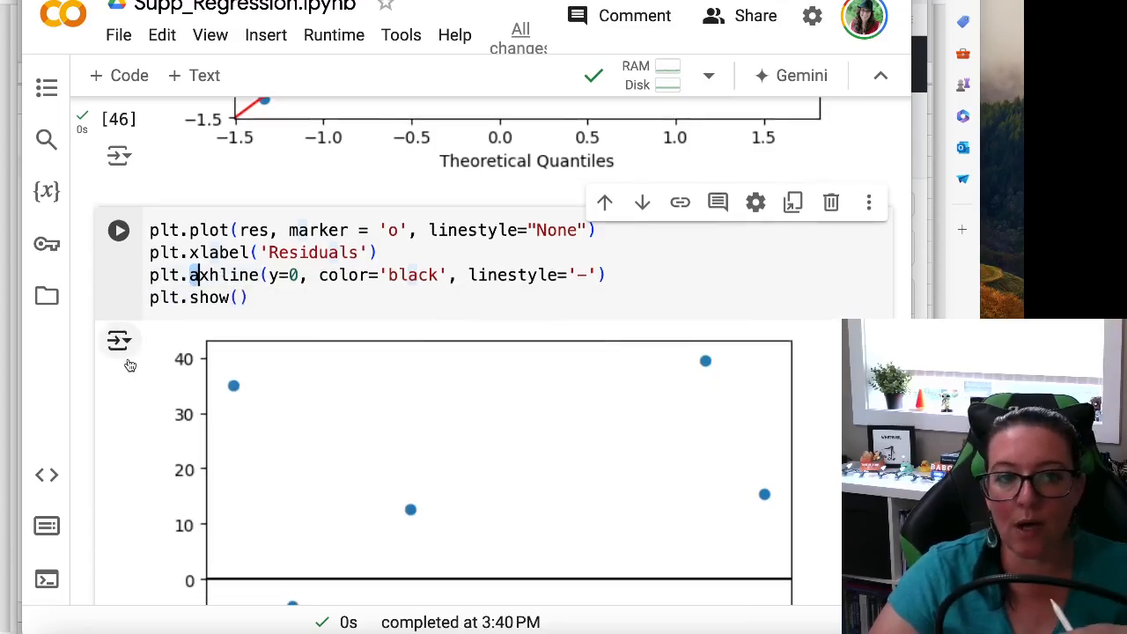
scroll(128, 364, "down", 3)
scroll(255, 317, "up", 2)
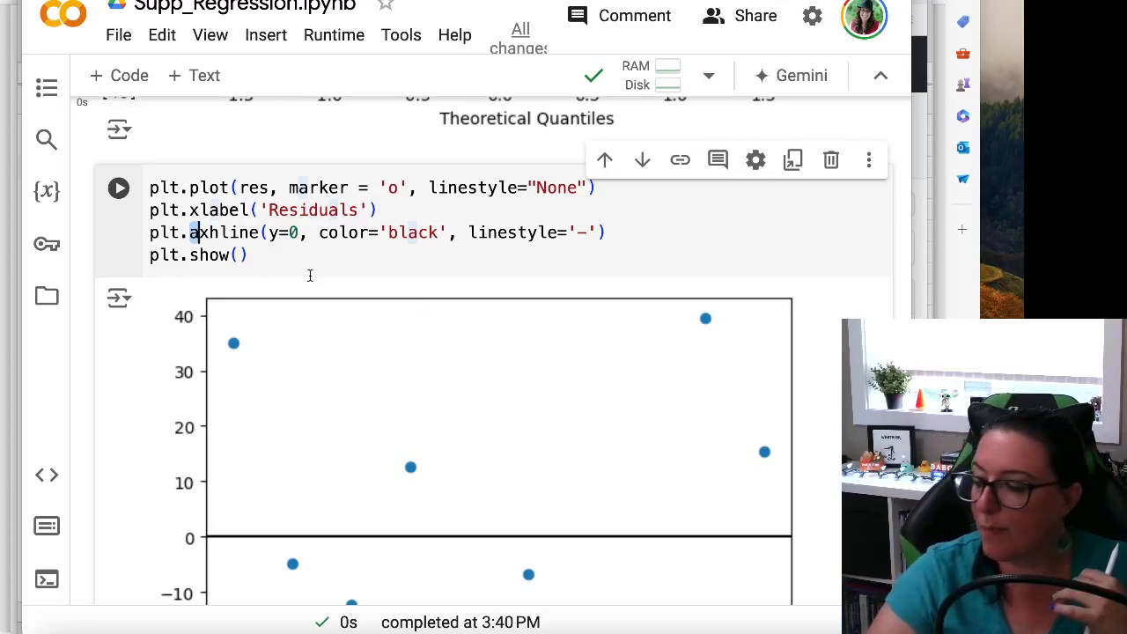
left_click(119, 189)
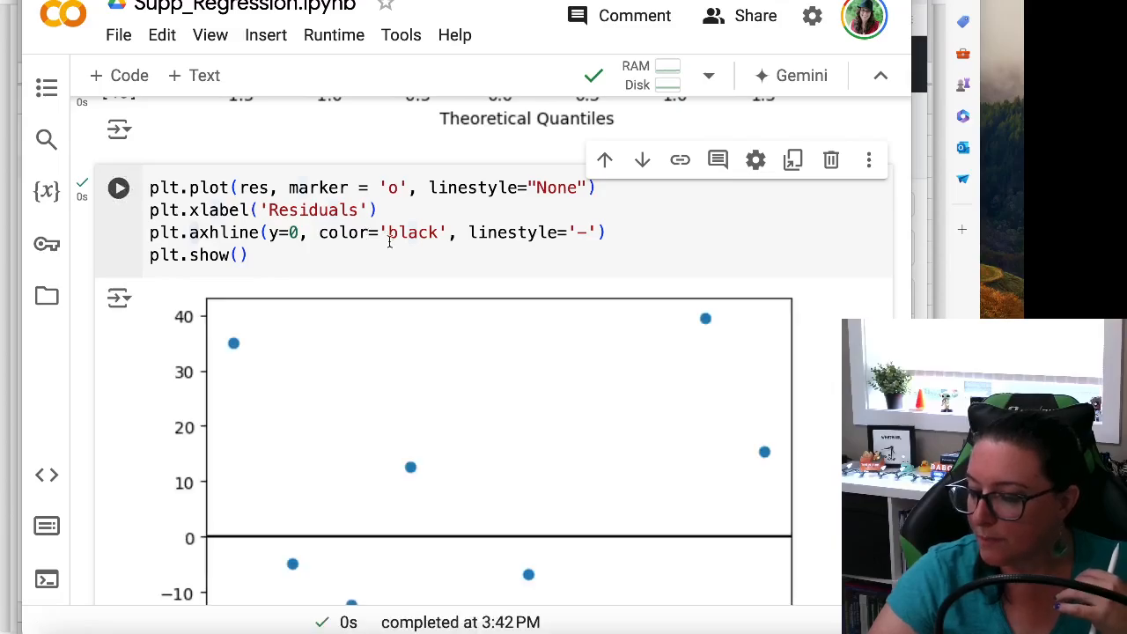
Step: Examine how the points in the residual plot scatter above and below the horizontal zero line
scroll(420, 338, "down", 2)
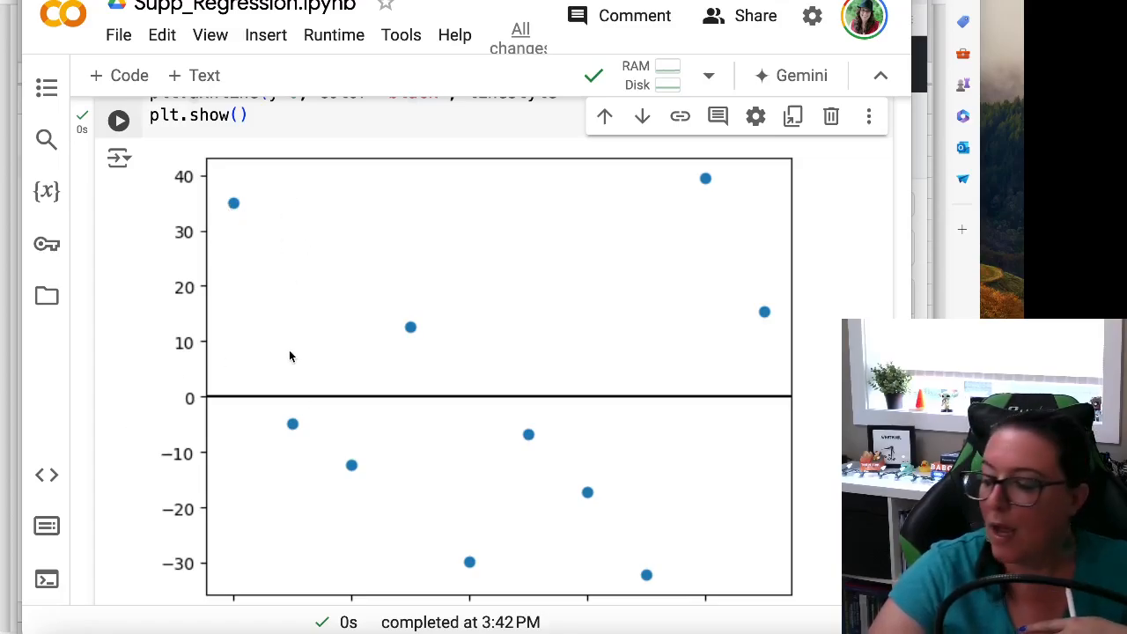
scroll(288, 352, "down", 2)
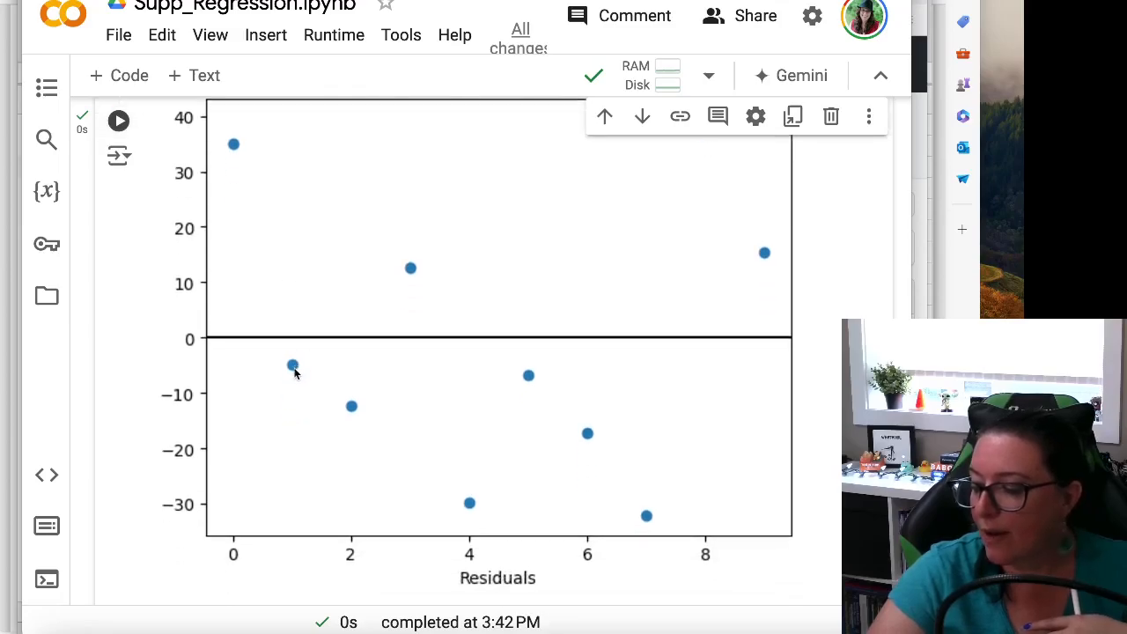
scroll(277, 373, "up", 4)
scroll(237, 256, "down", 1)
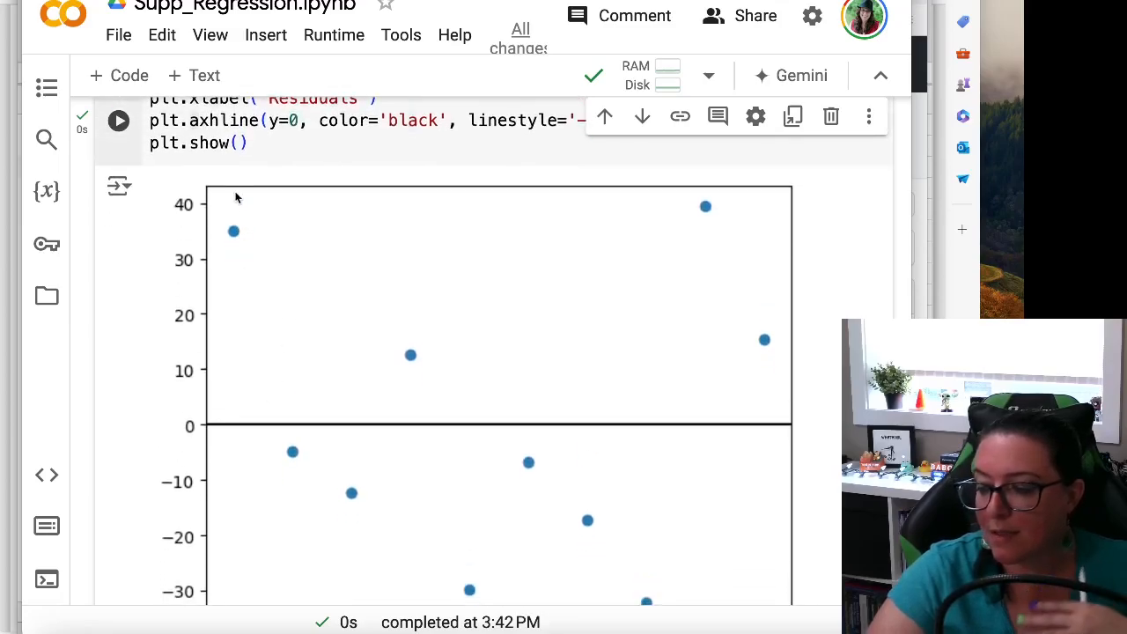
scroll(263, 308, "down", 3)
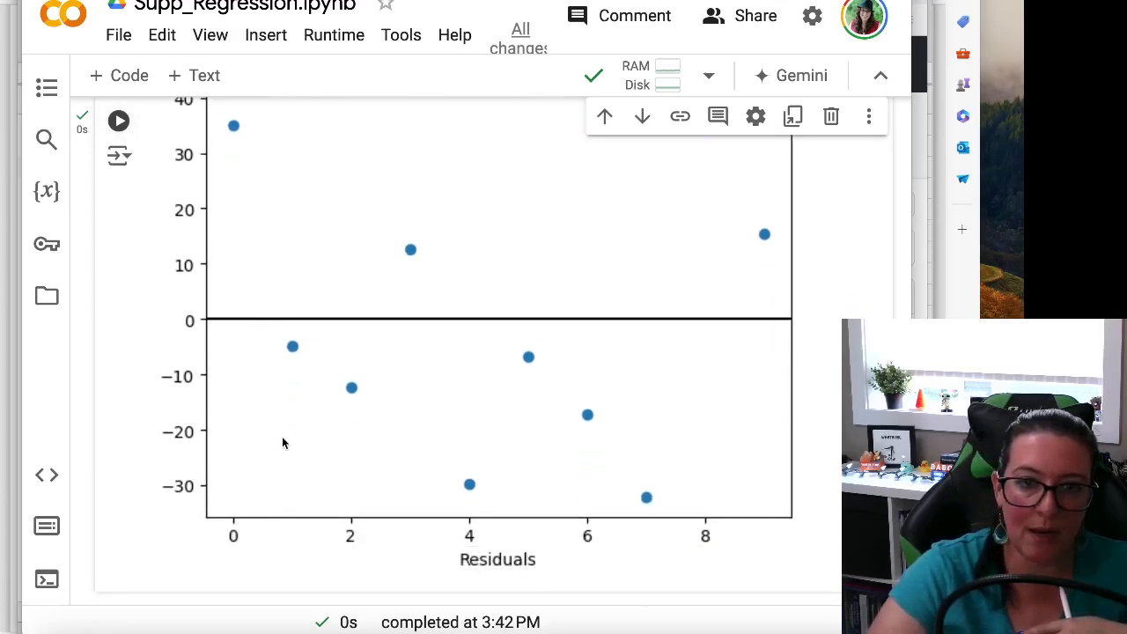
scroll(330, 493, "up", 1)
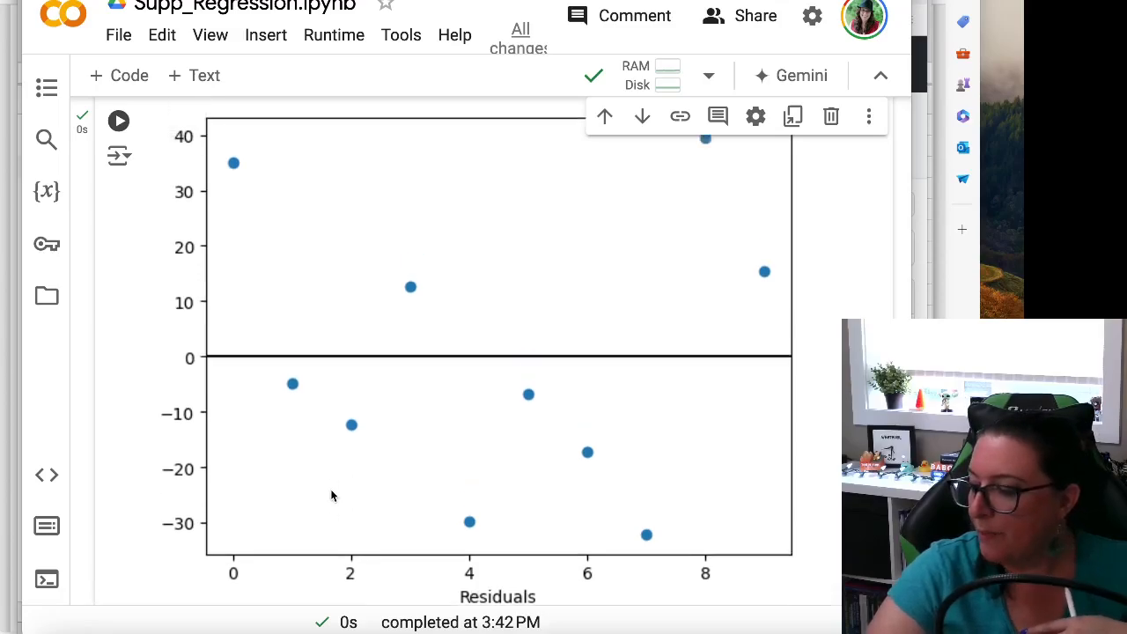
scroll(332, 496, "up", 1)
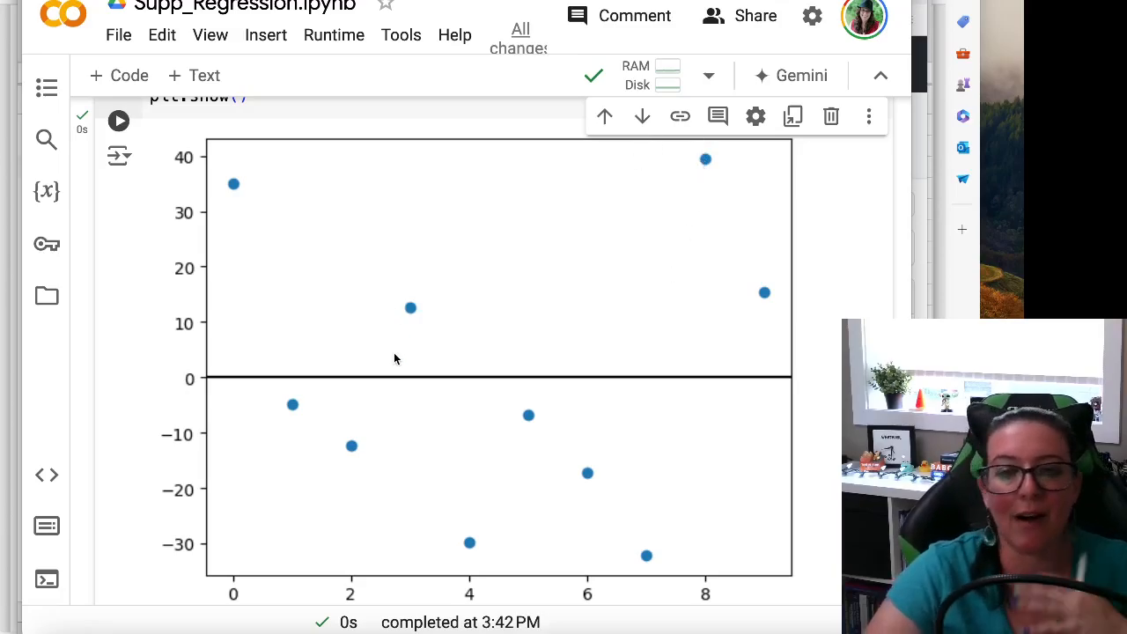
scroll(393, 353, "down", 1)
scroll(397, 374, "down", 3)
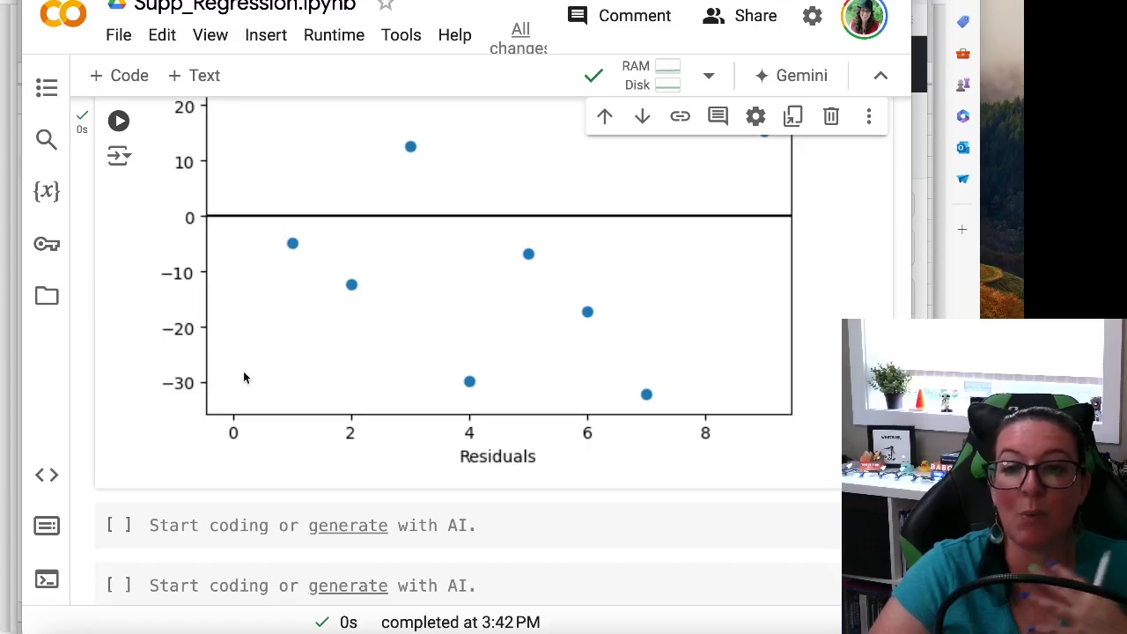
scroll(253, 392, "up", 2)
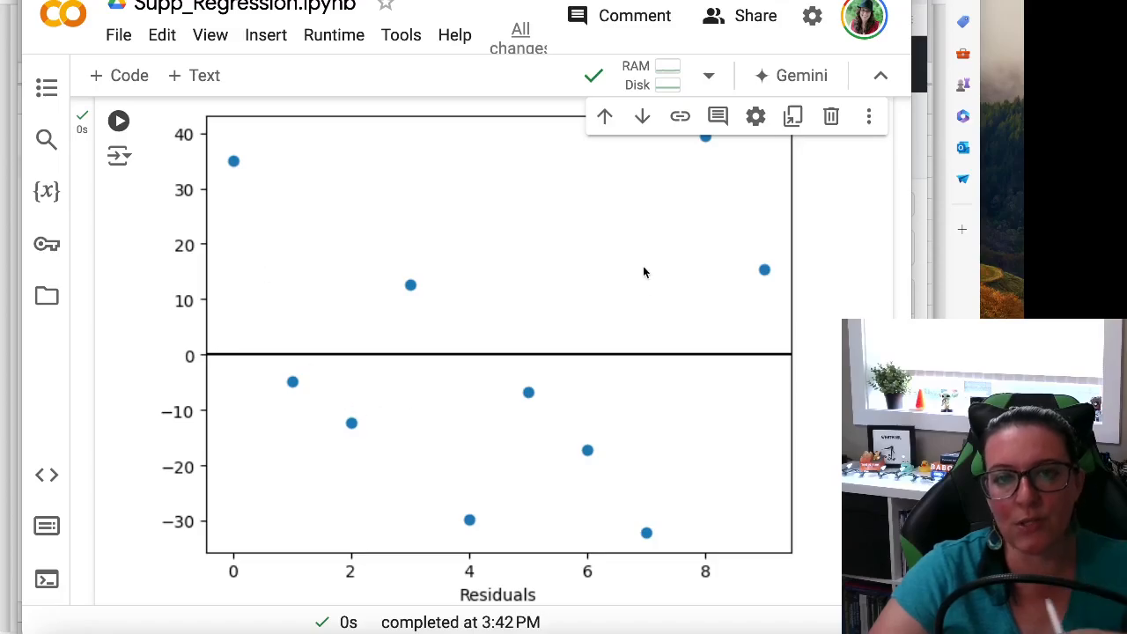
scroll(507, 398, "down", 1)
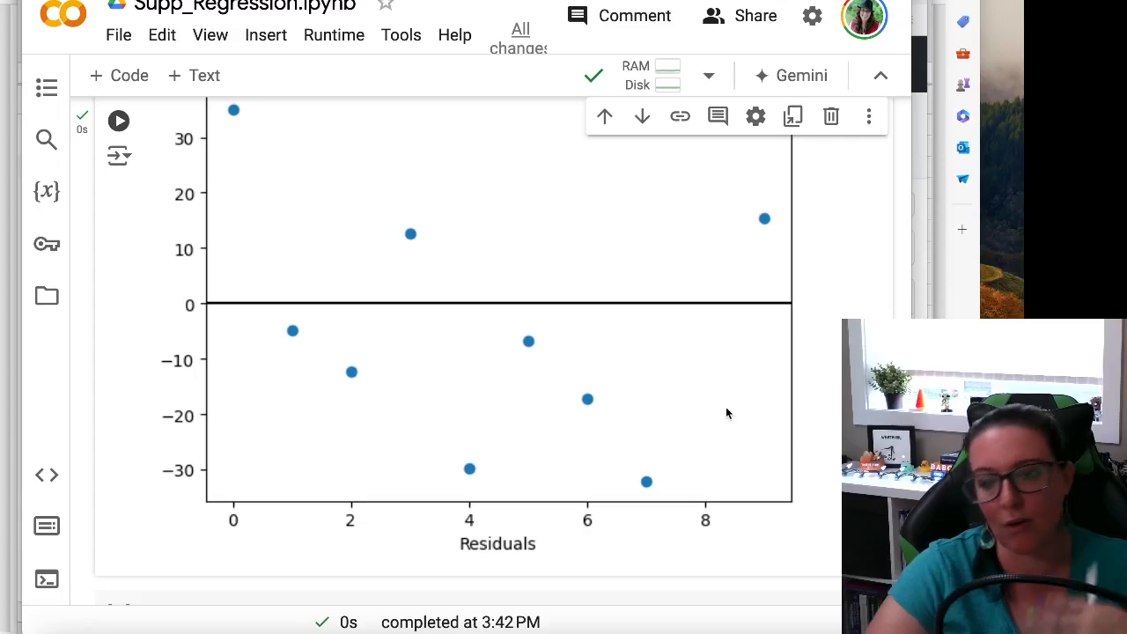
scroll(629, 439, "up", 2)
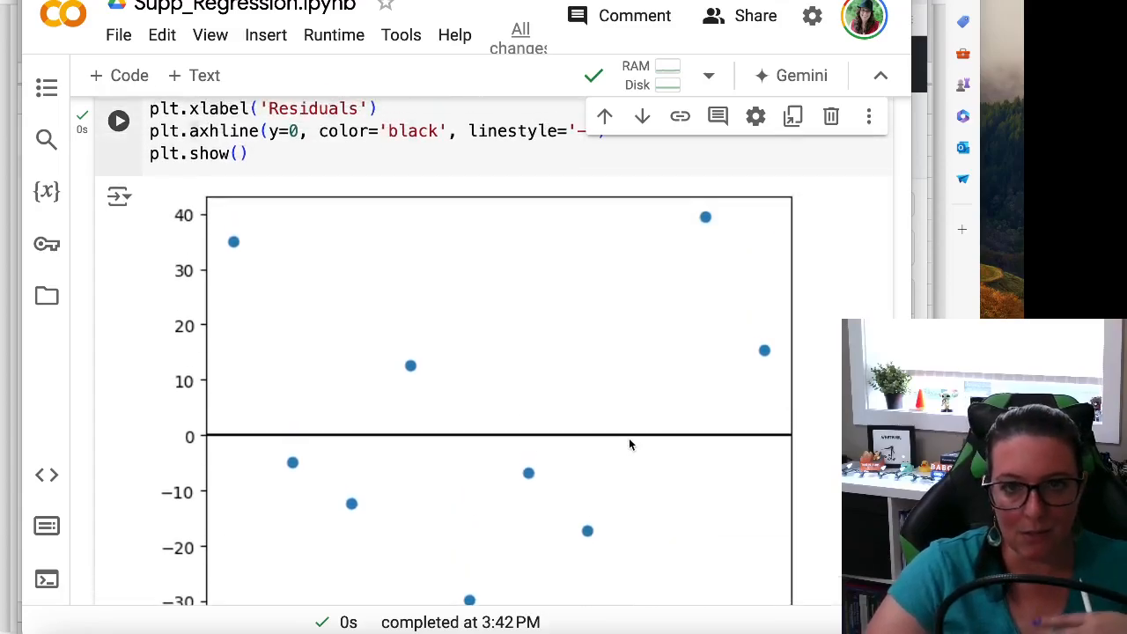
scroll(629, 439, "down", 1)
scroll(629, 441, "down", 1)
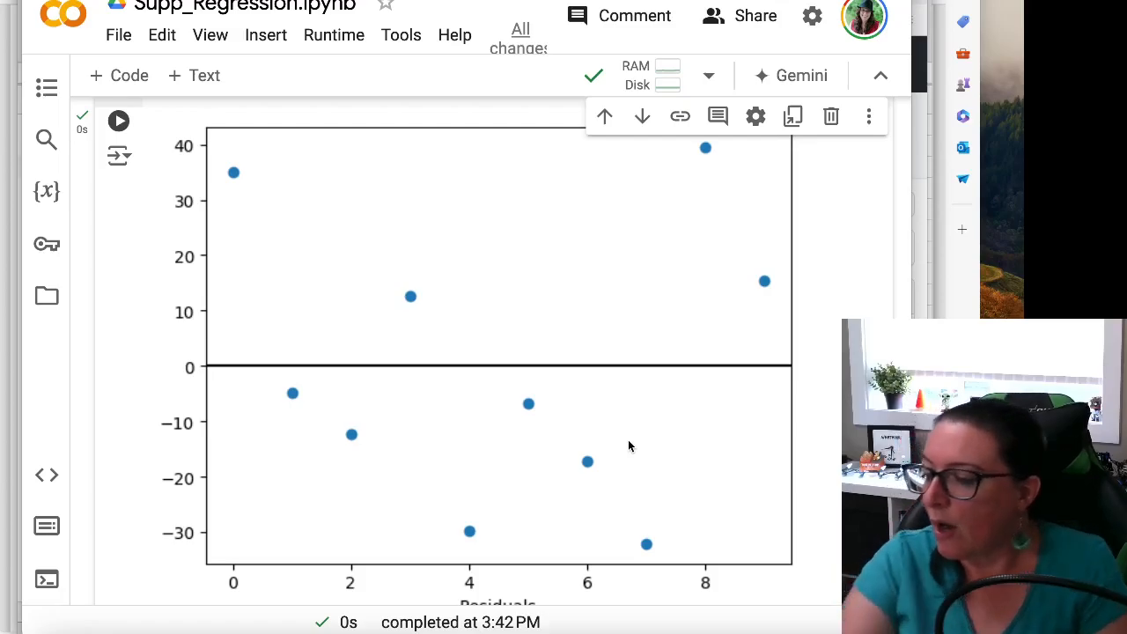
Step: Switch from the Colab notebook to the browser window with the GitHub page of statistics3.xlsx
left_click(921, 278)
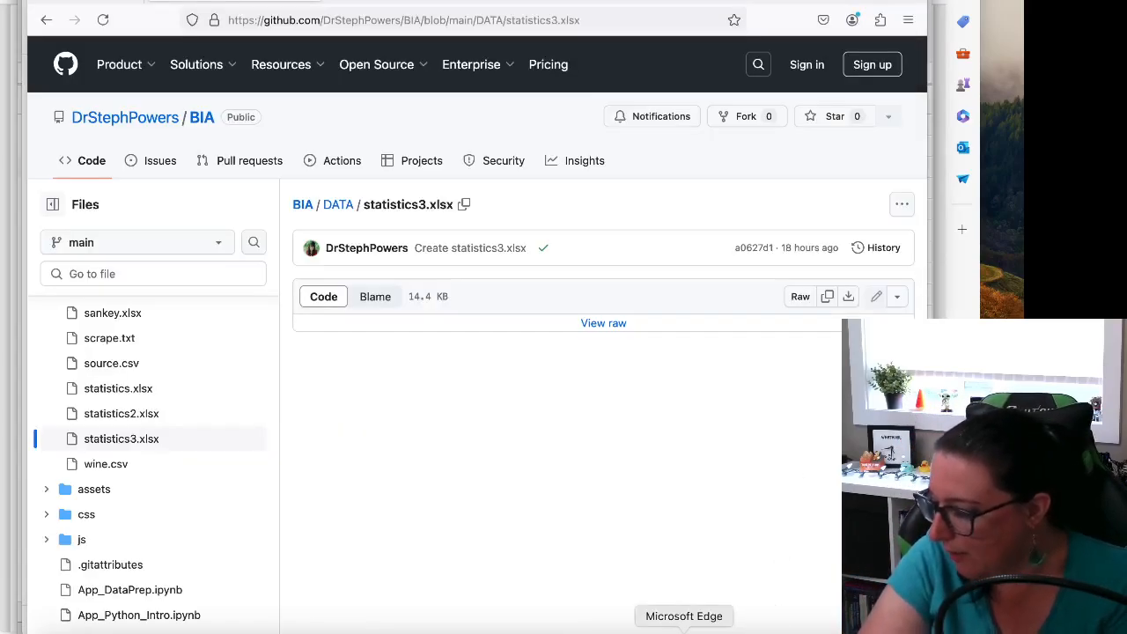